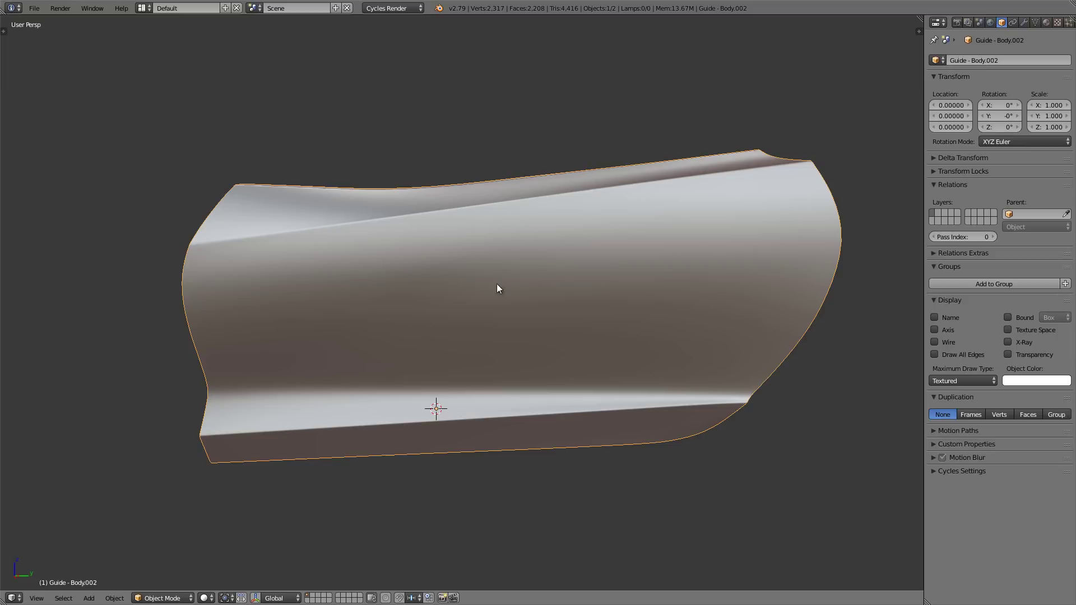
Enter Edit Mode and join two vertices on the body panel with a short vertical edge
scroll(507, 287, up, 1)
key(Tab)
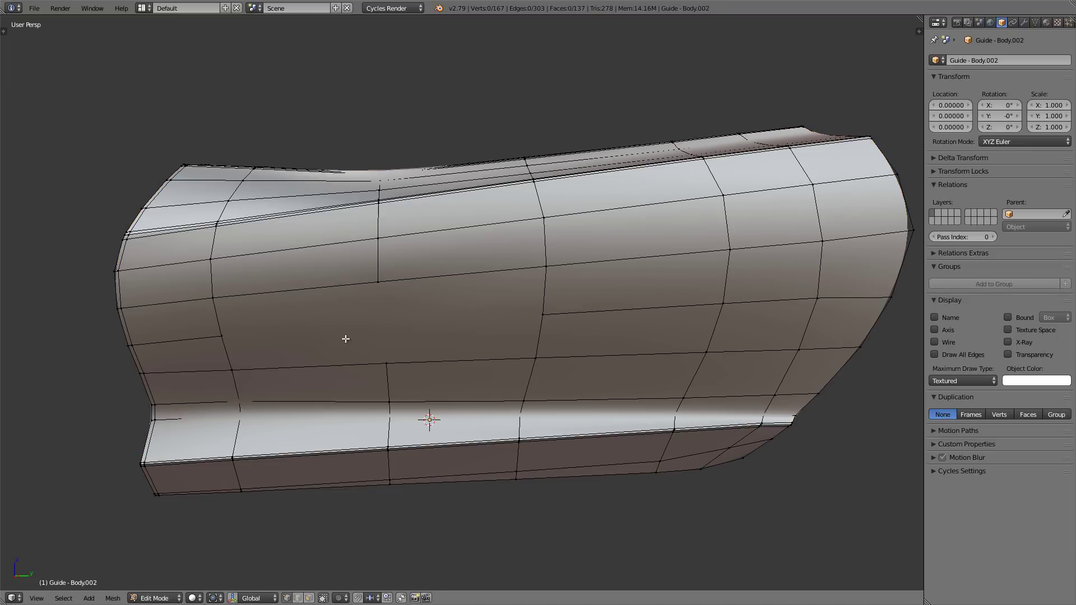
right_click(378, 288)
shift+right_click(386, 362)
key(j)
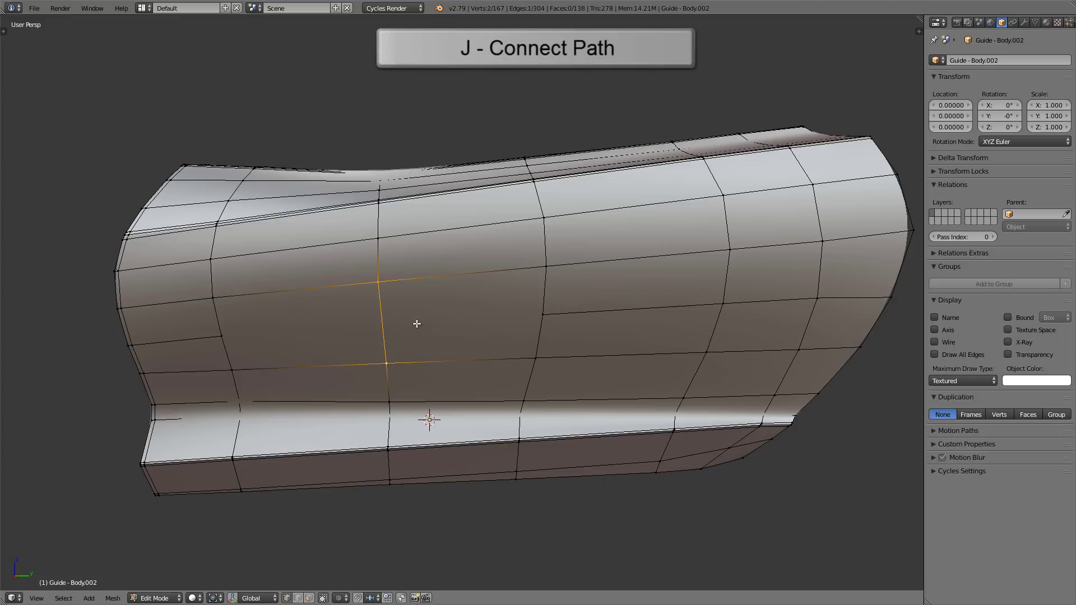
Cut a horizontal connecting path across several faces between two distant vertices
right_click(232, 338)
shift+right_click(523, 312)
key(j)
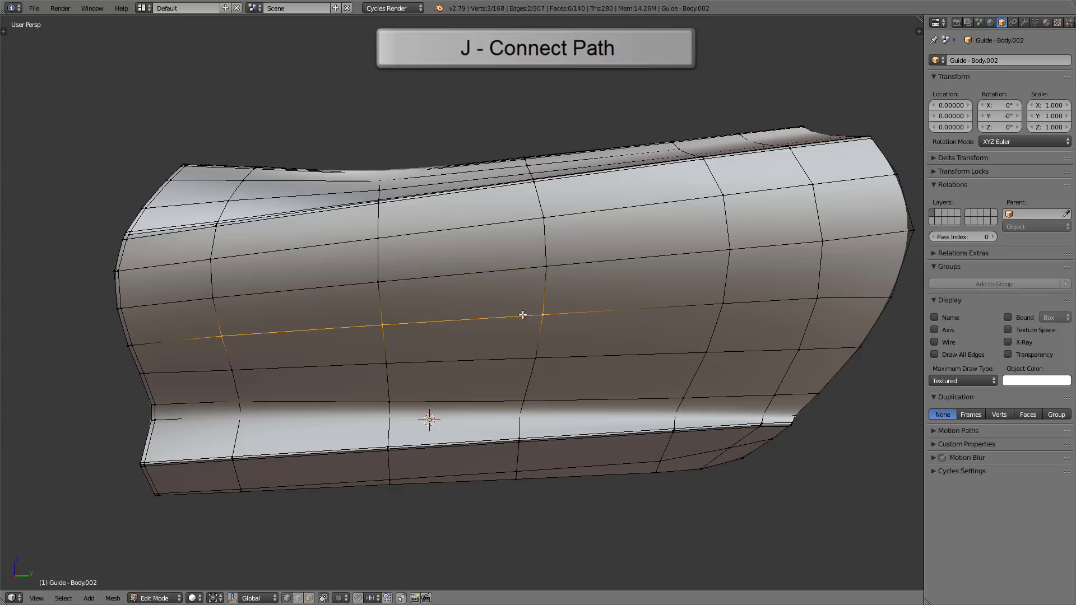
scroll(386, 326, up, 2)
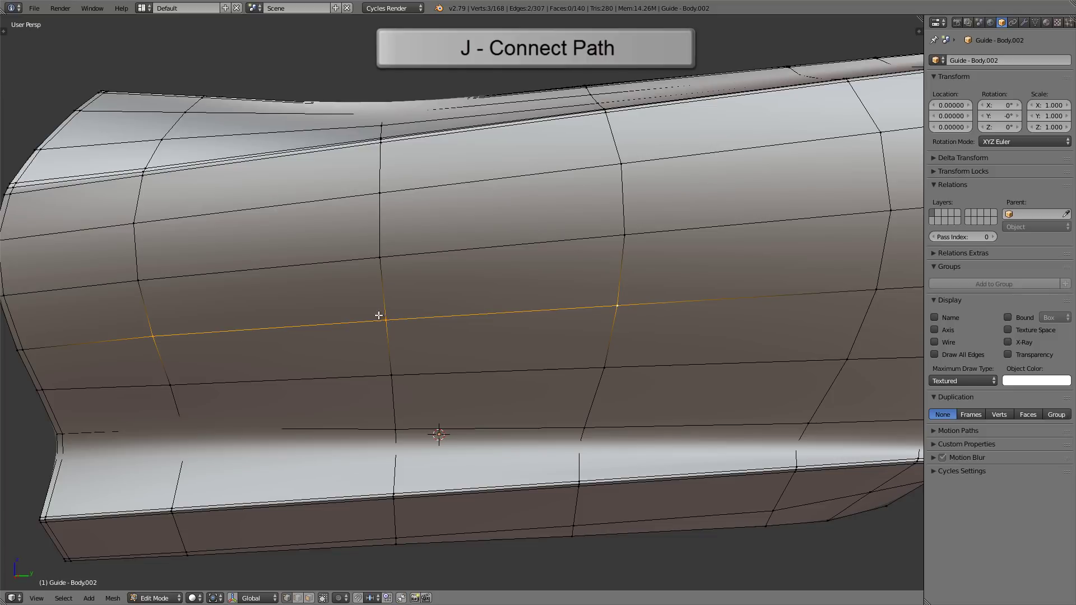
scroll(384, 324, down, 1)
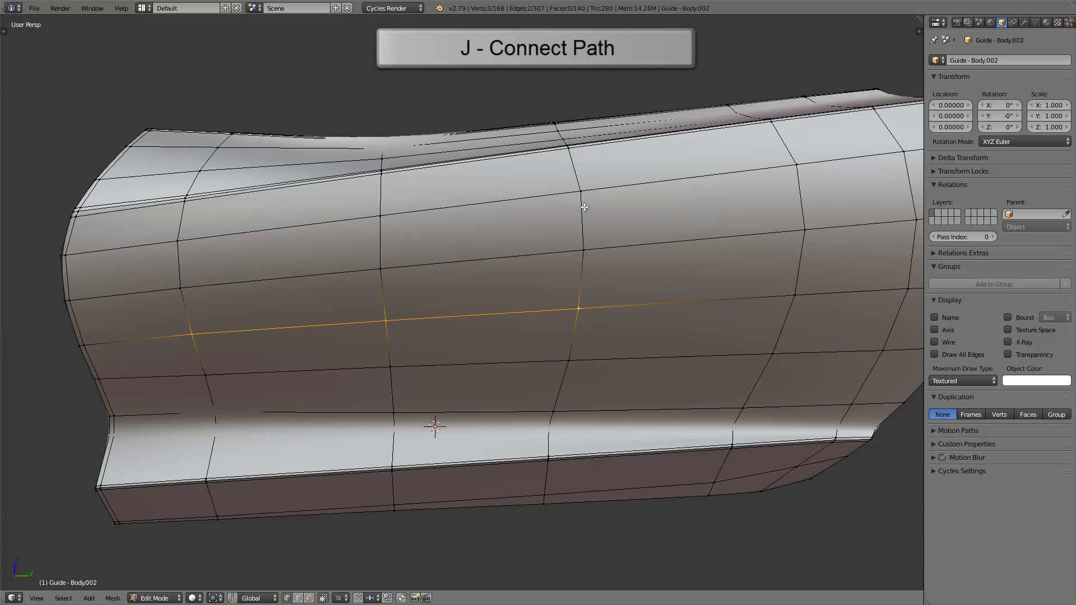
Cut a diagonal path from the top vertex to the lower-left vertex, then undo it
right_click(581, 194)
shift+right_click(208, 375)
key(j)
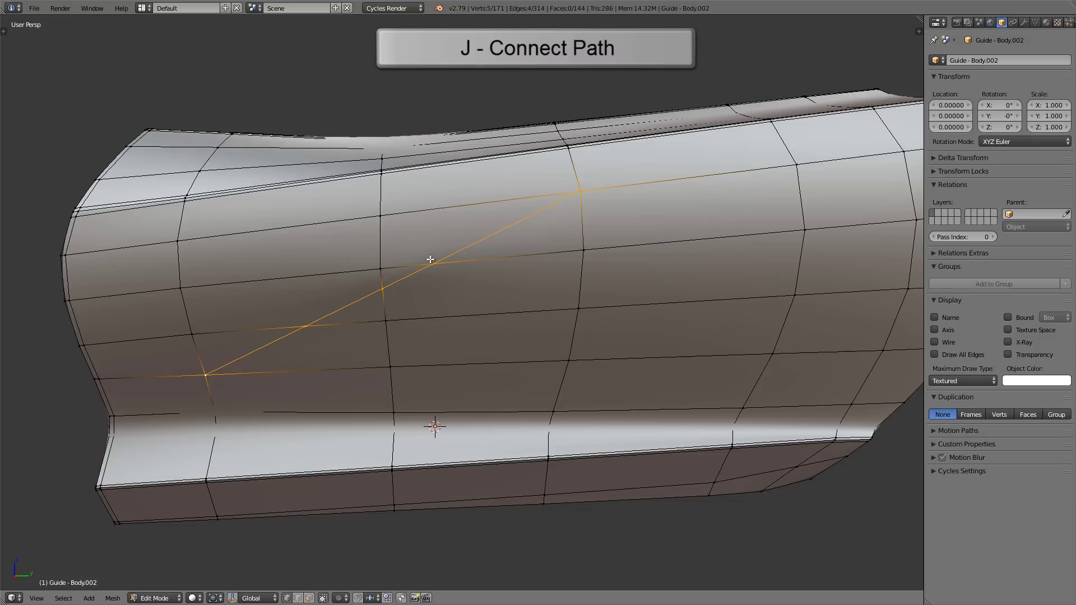
key(ctrl+z)
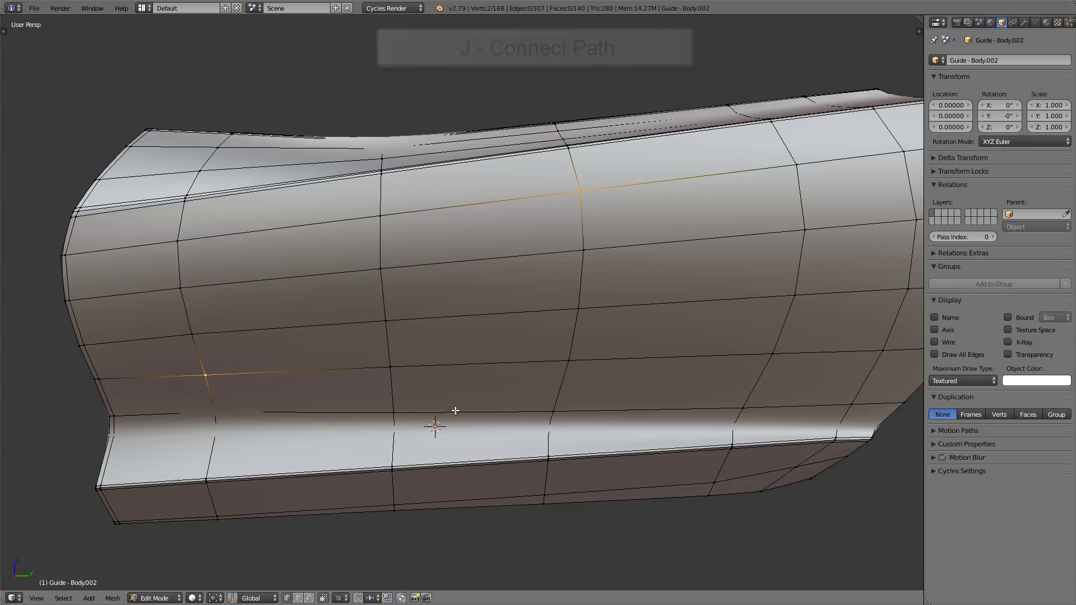
middle_drag(546, 268, 593, 264)
key(v)
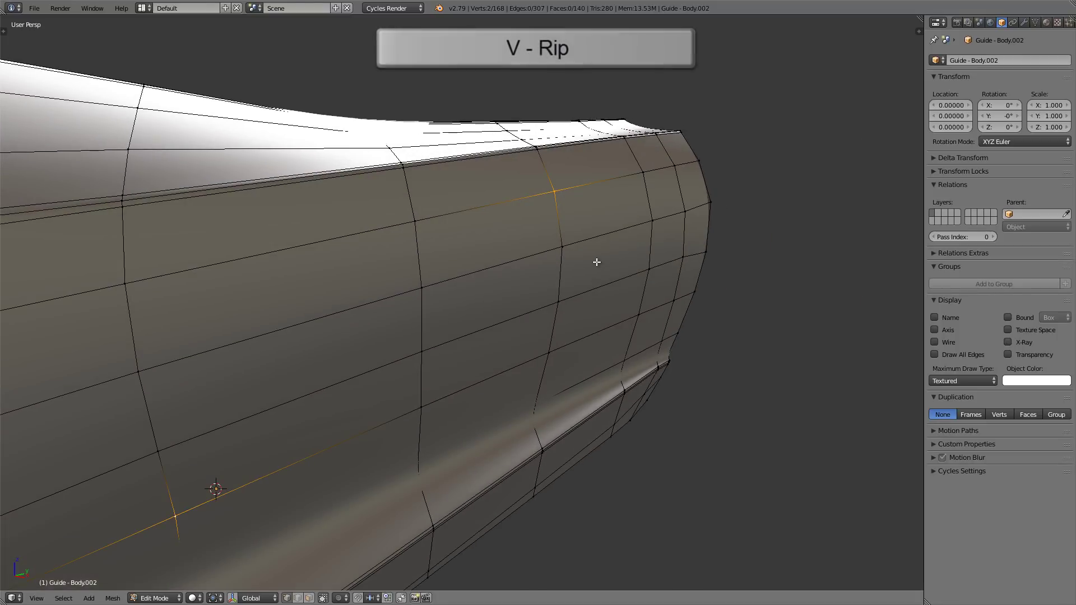
middle_drag(569, 228, 575, 274)
shift+right_click(549, 290)
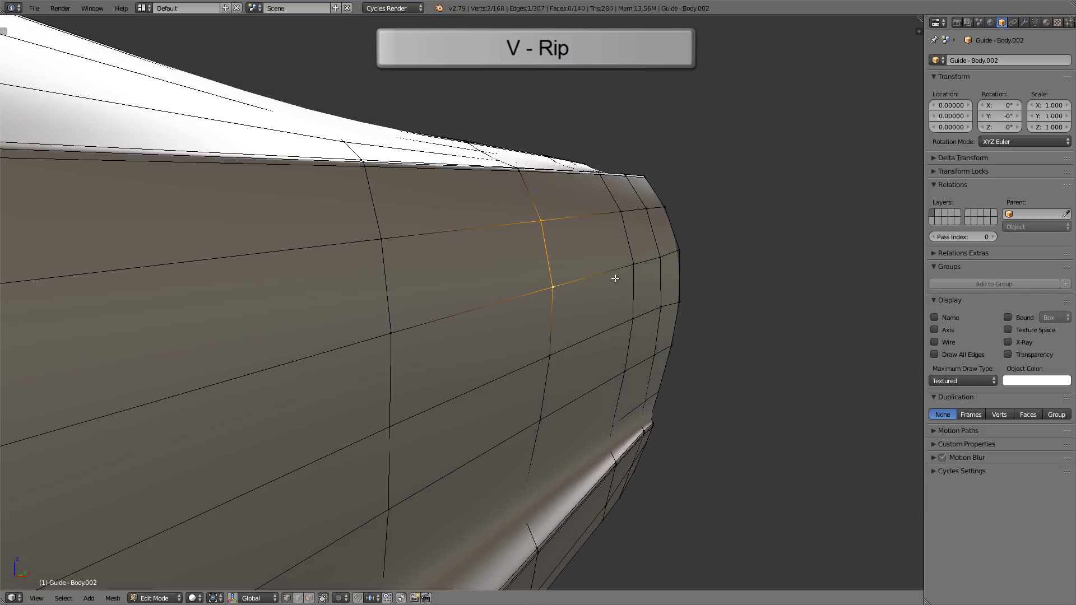
key(v)
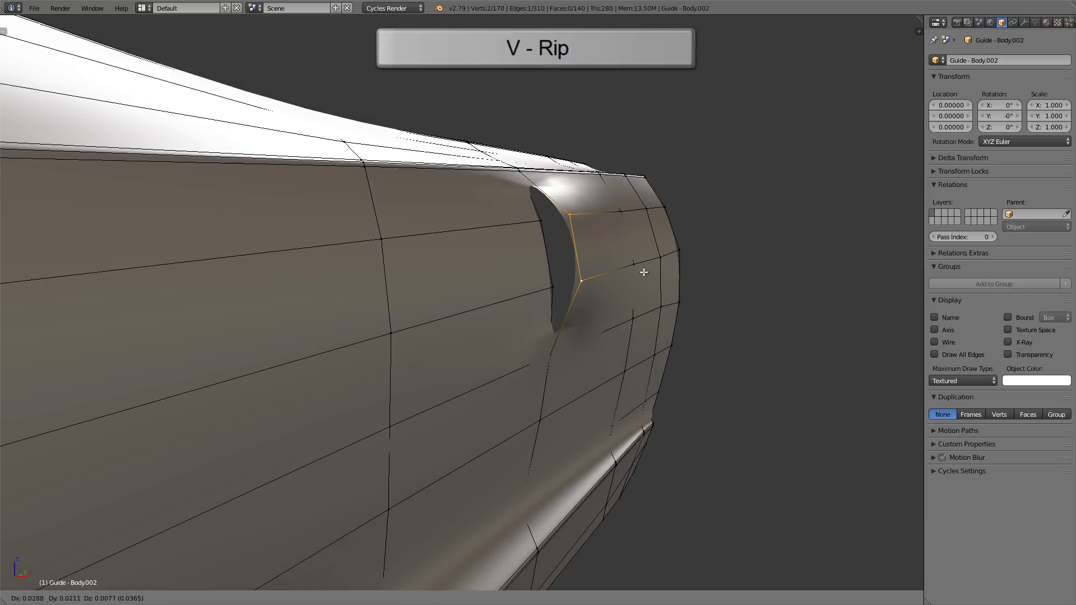
click(617, 264)
middle_drag(617, 264, 563, 270)
key(ctrl+z)
key(alt+v)
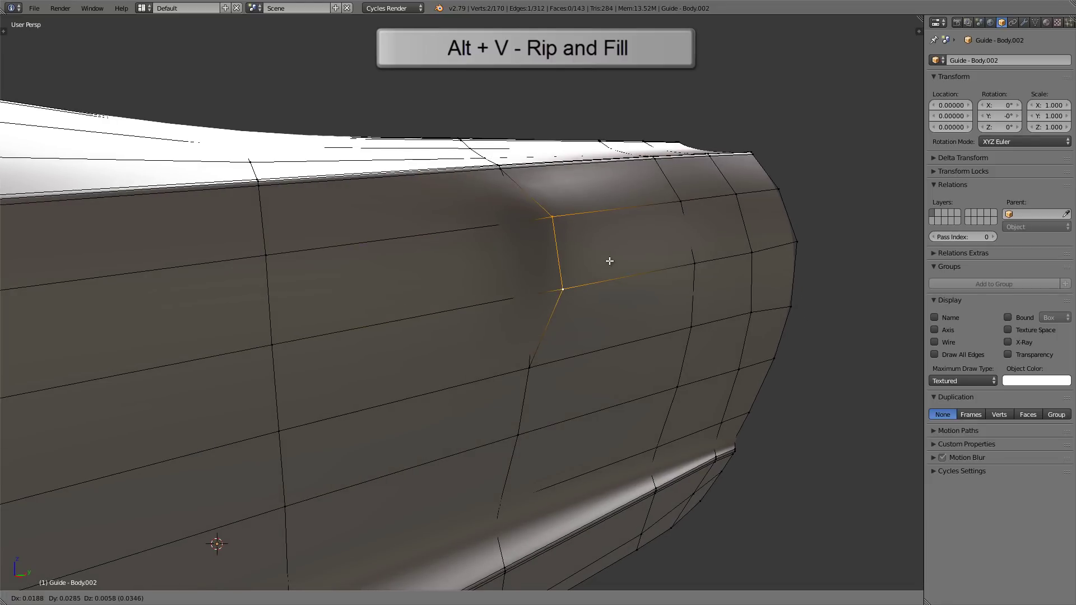
right_click(611, 258)
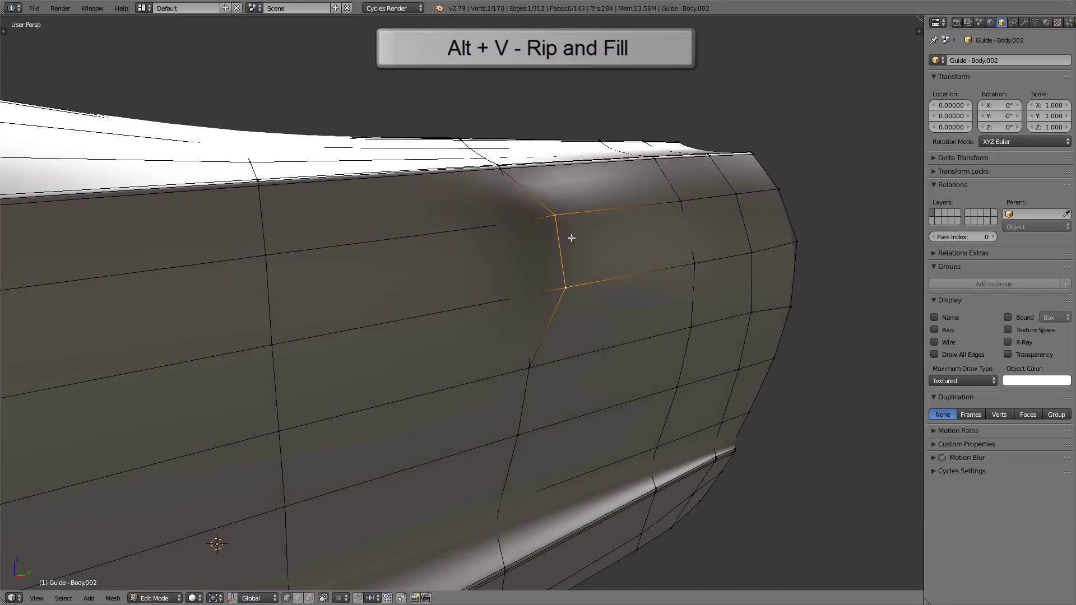
key(z)
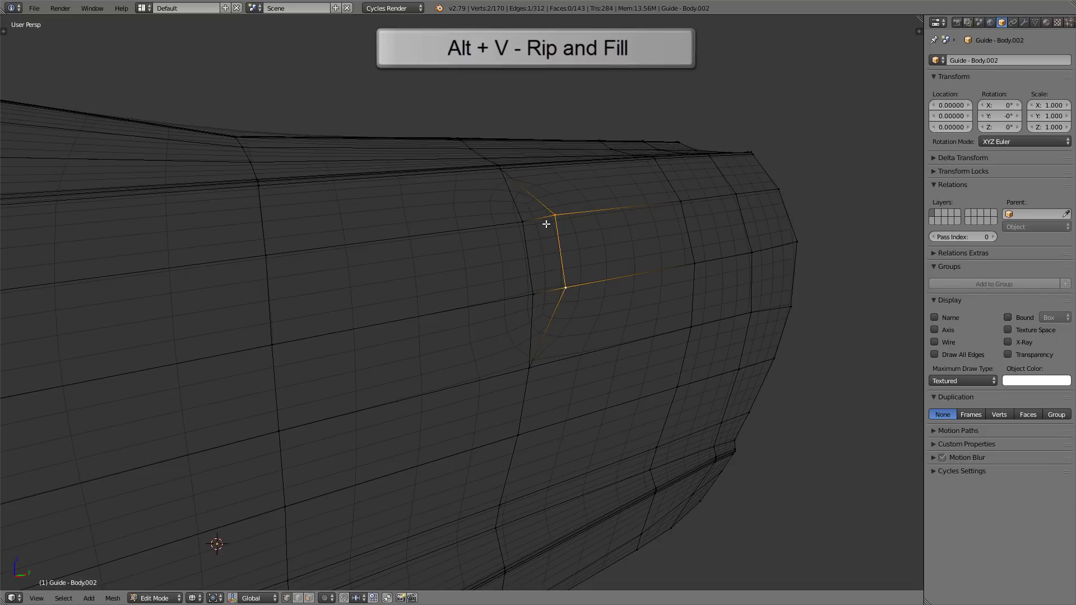
key(z)
key(ctrl+r)
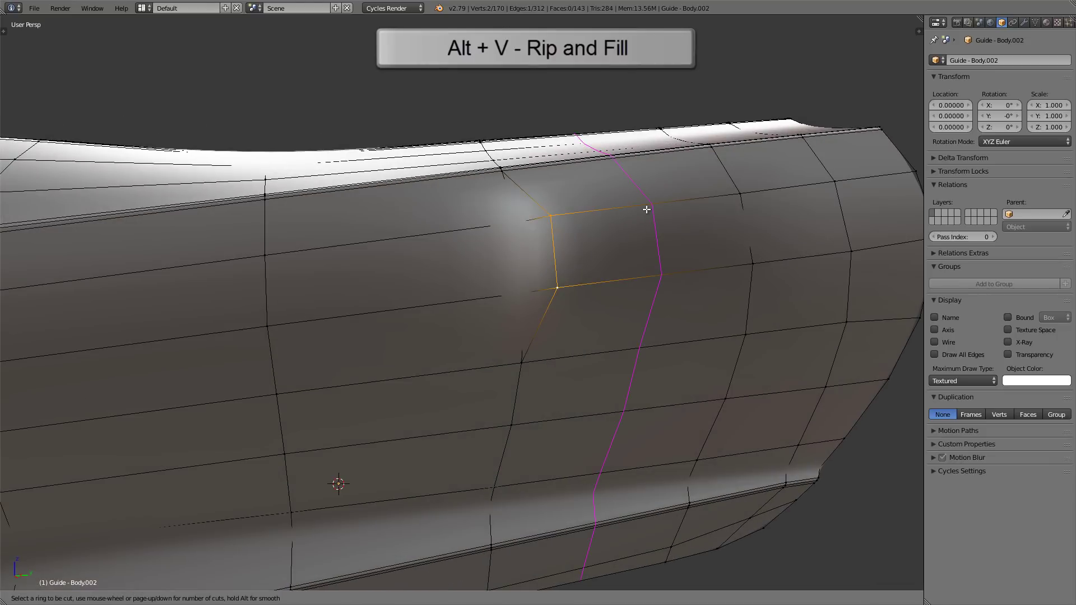
click(649, 207)
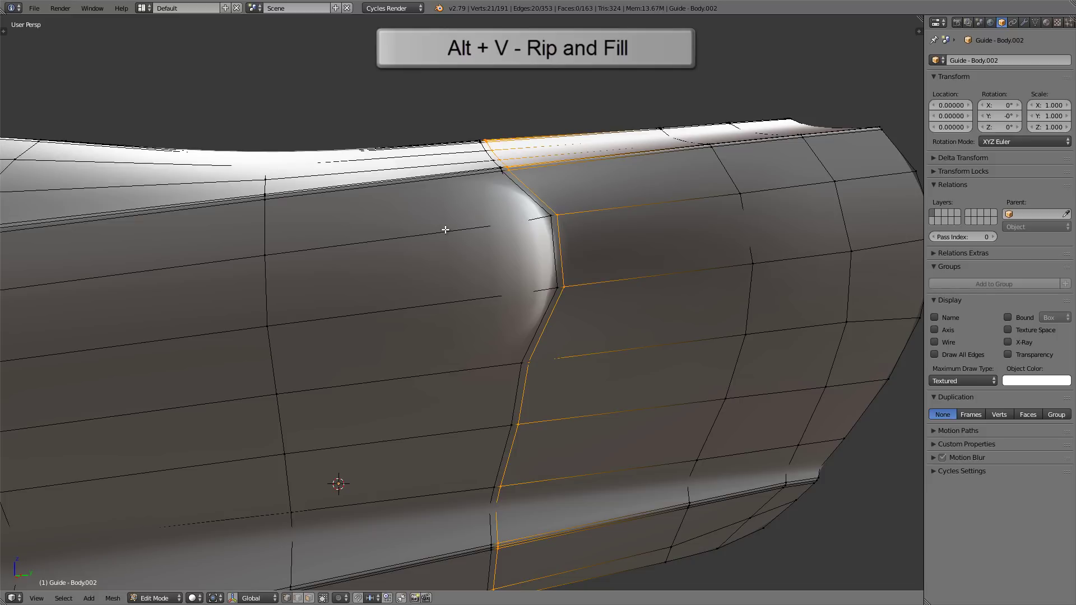
click(563, 220)
key(Tab)
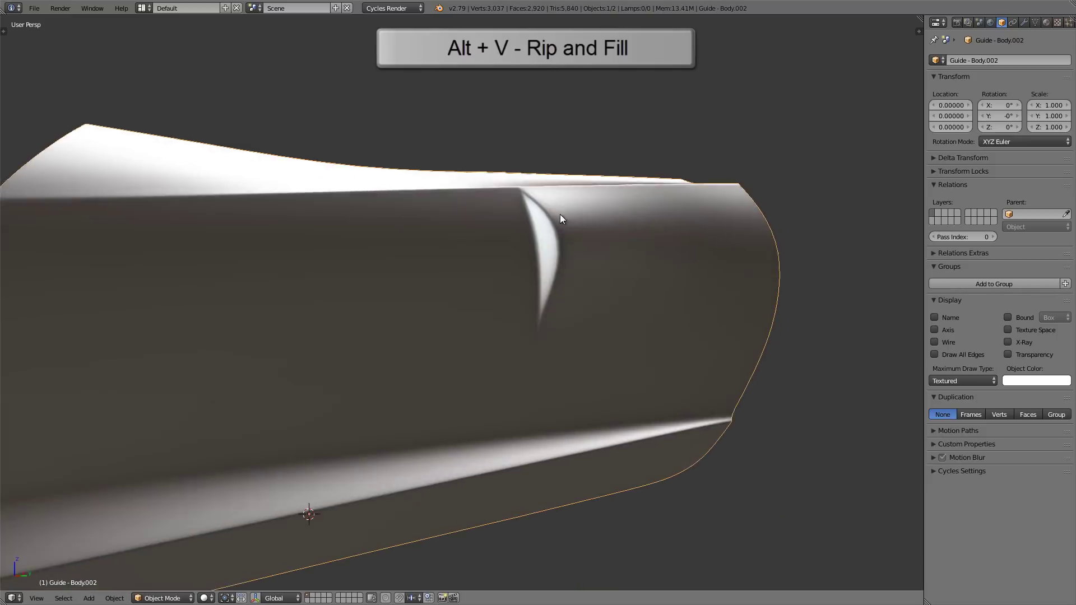
scroll(559, 214, down, 2)
middle_drag(536, 237, 570, 222)
key(Tab)
Undo the rip and loop cut, switch to Right view, and place the 3D cursor at the lower-left corner
key(ctrl+z)
key(ctrl+z)
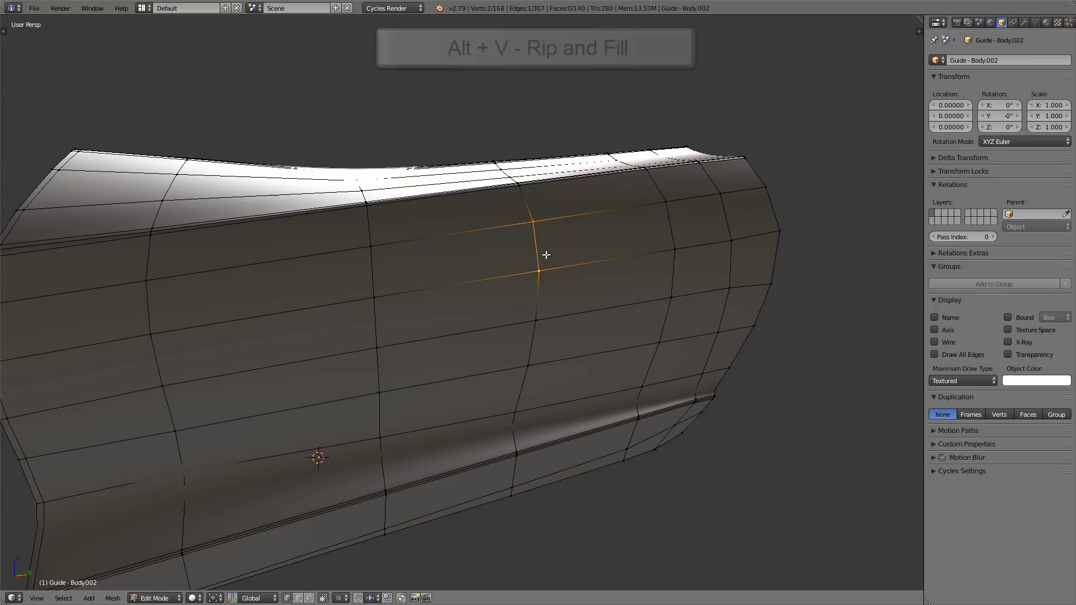
key(KP_3)
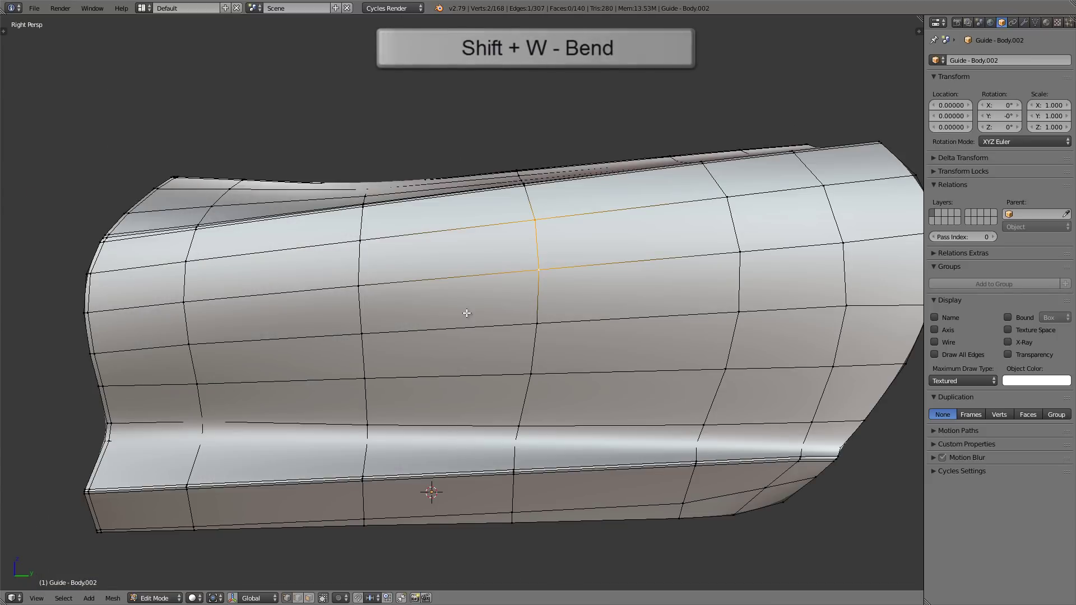
scroll(465, 302, down, 2)
scroll(459, 282, down, 1)
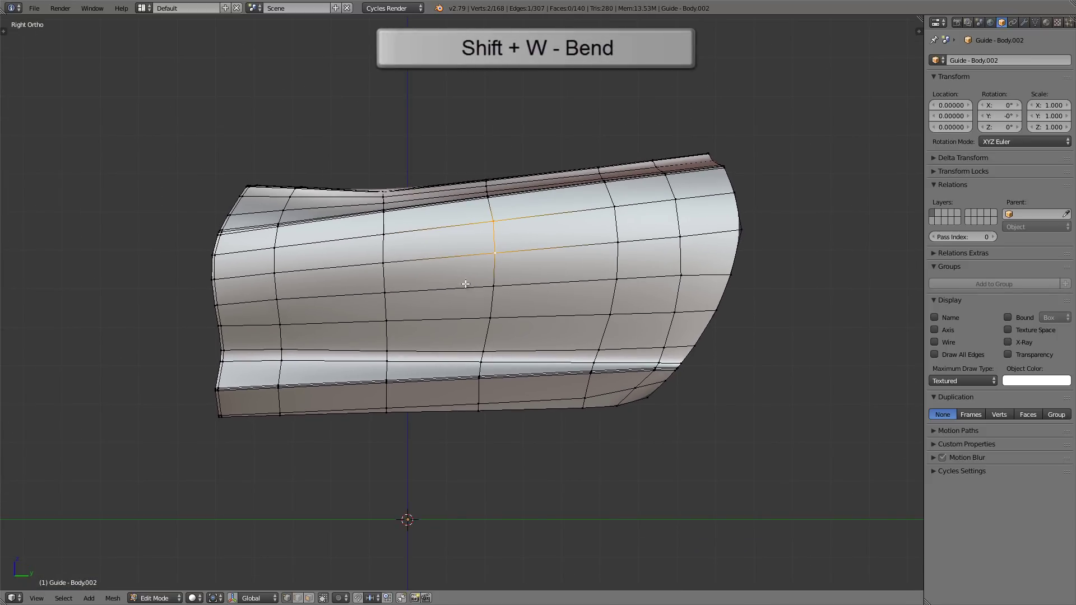
click(207, 423)
Bend the whole mesh upward into an arc and view the smoothed result in Object Mode
key(a)
key(a)
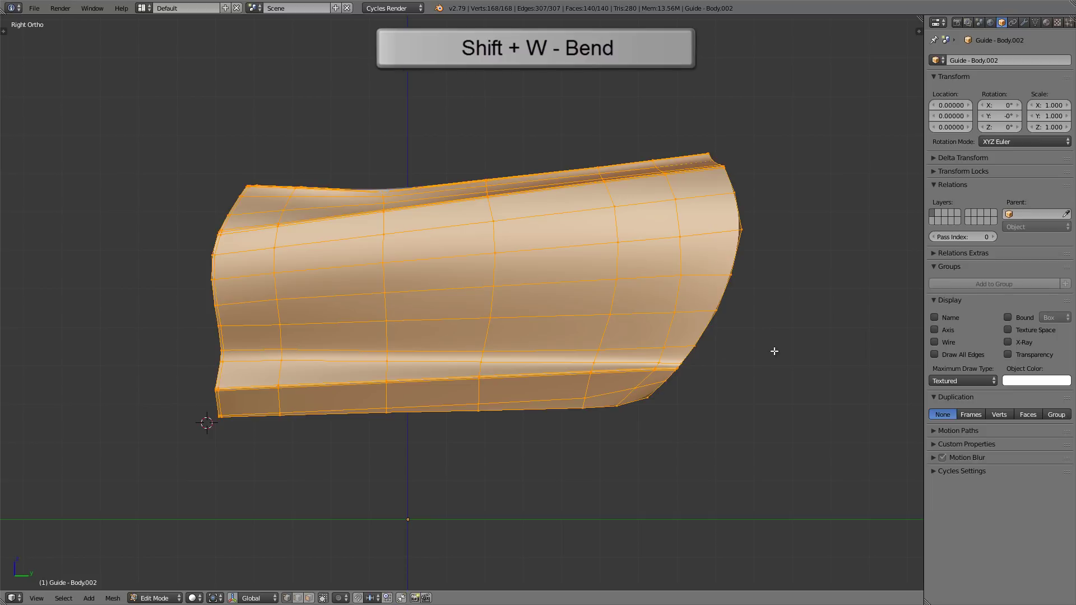
key(shift+w)
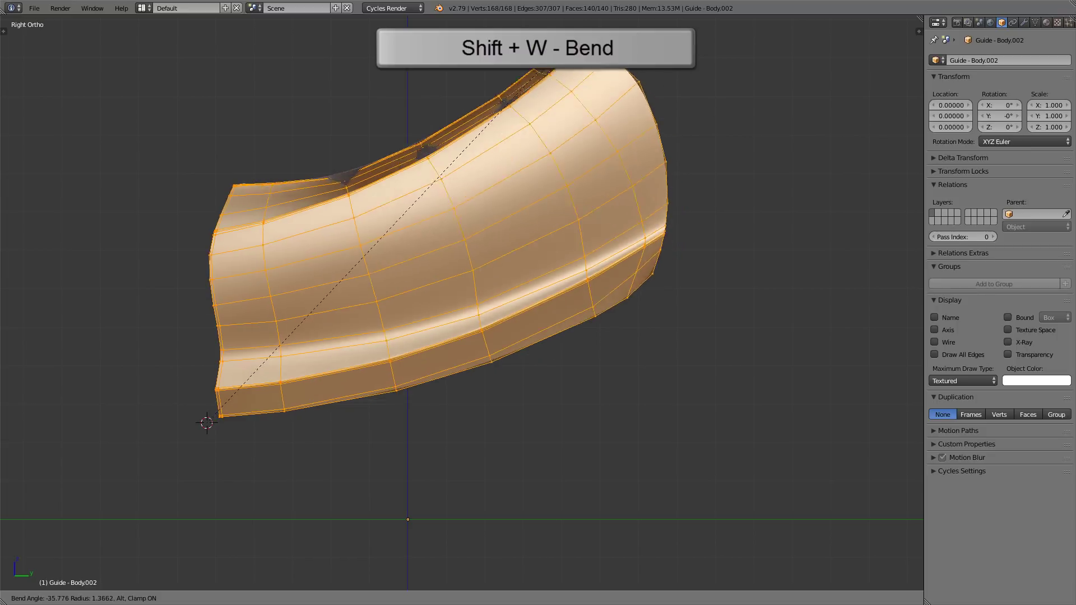
click(555, 28)
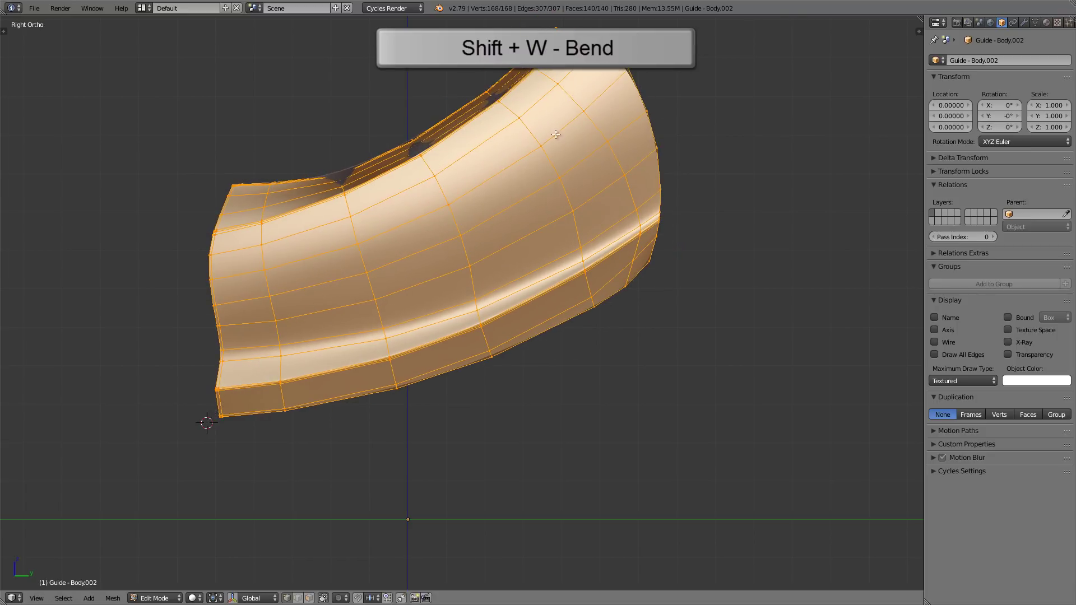
middle_drag(555, 168, 514, 241)
key(Tab)
key(KP_3)
scroll(492, 233, up, 1)
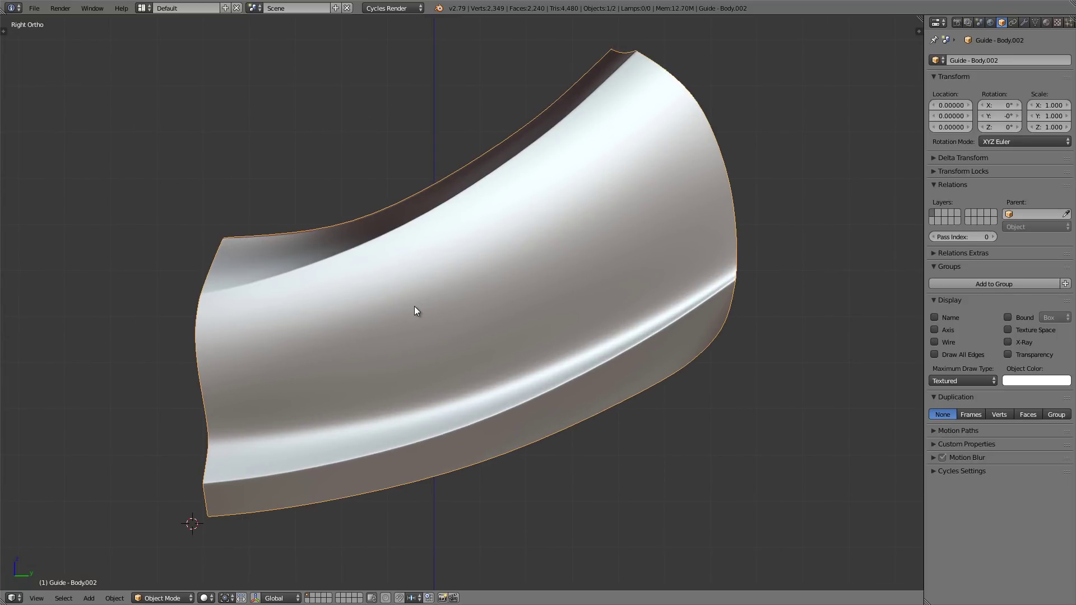
Return to Edit Mode and poke one quad of the panel into four triangles
key(Tab)
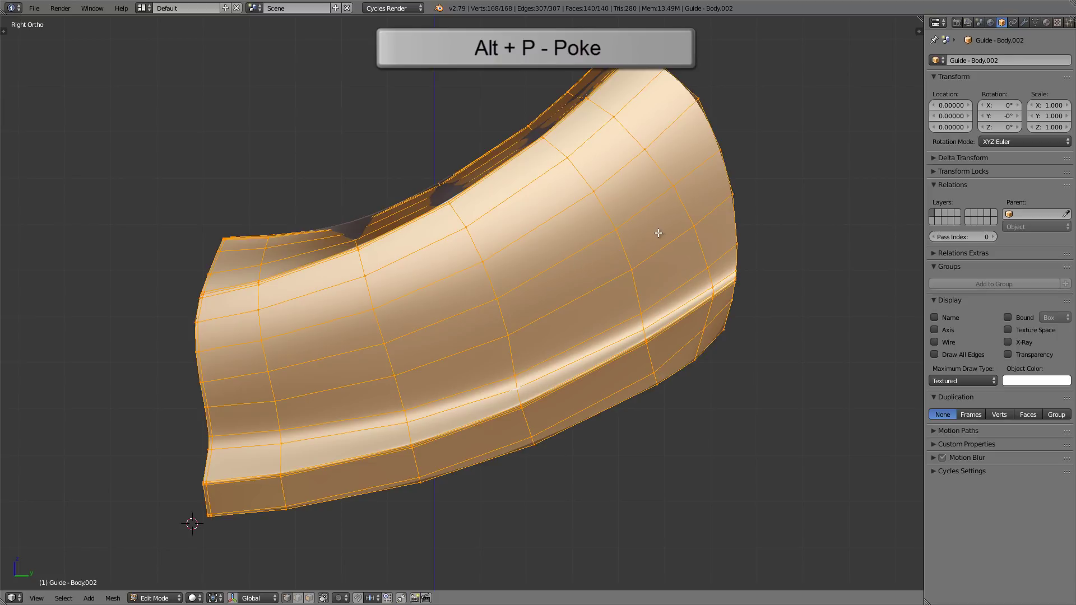
scroll(661, 233, up, 3)
shift+middle_drag(664, 232, 557, 299)
right_click(492, 296)
shift+right_click(514, 355)
shift+right_click(576, 234)
shift+right_click(604, 292)
scroll(562, 295, up, 3)
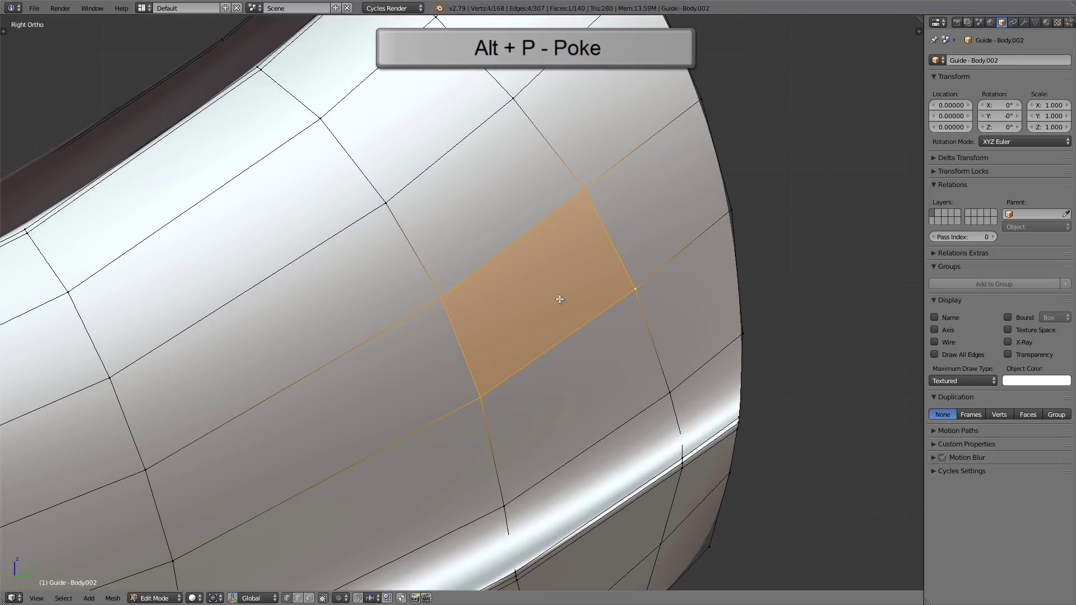
key(alt+p)
Select the poked face's centre vertex and check the resulting dent in Object Mode
middle_drag(536, 300, 433, 312)
right_click(516, 299)
key(Tab)
scroll(435, 314, up, 2)
key(Tab)
scroll(564, 307, up, 3)
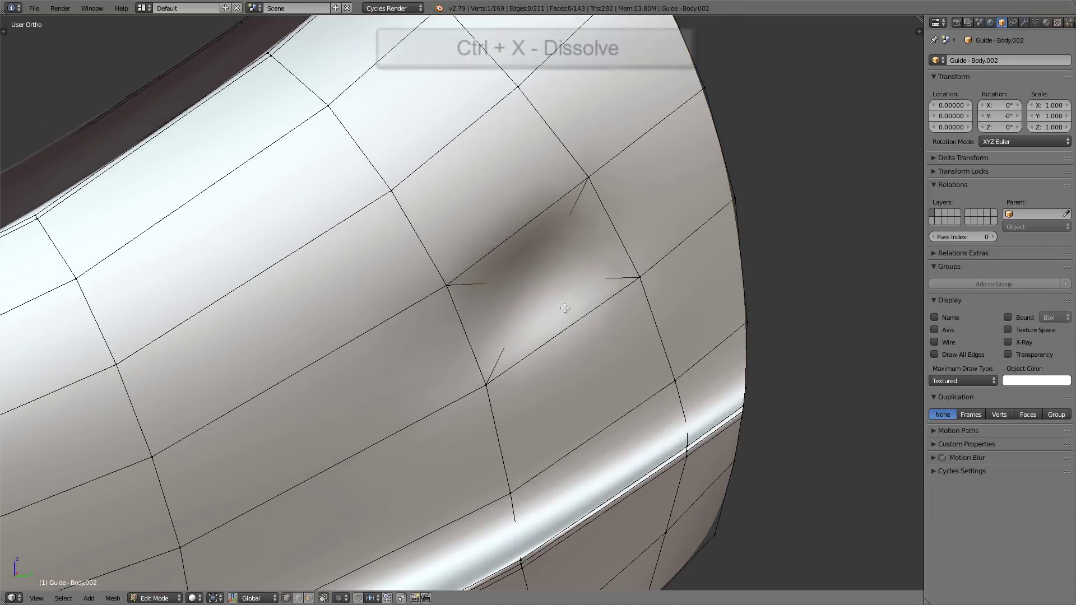
Switch to wireframe and dissolve the centre vertex back into a single quad
key(z)
shift+middle_drag(554, 283, 539, 290)
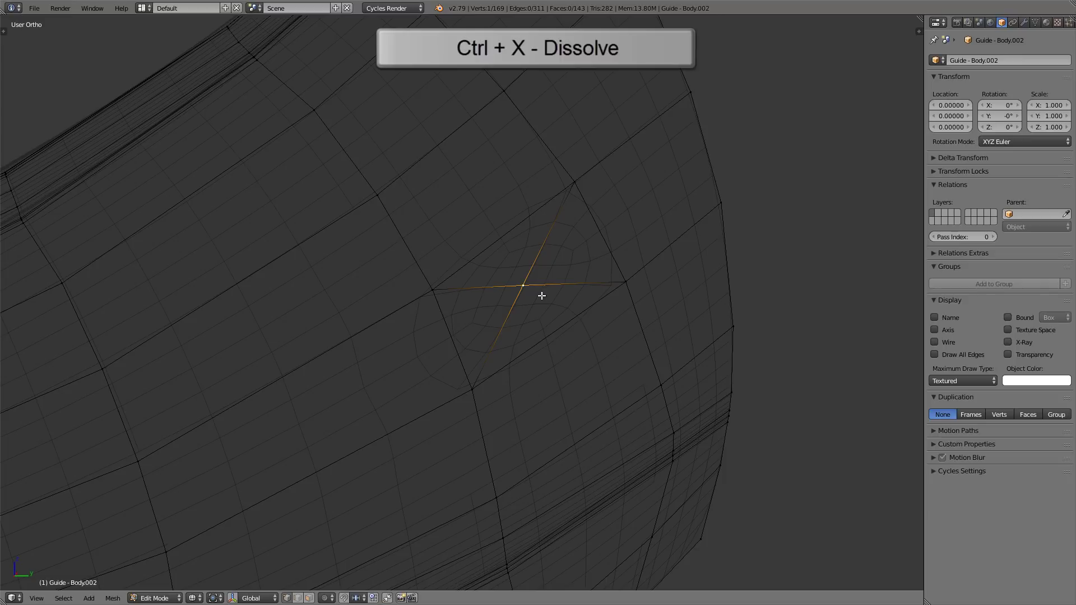
key(ctrl+x)
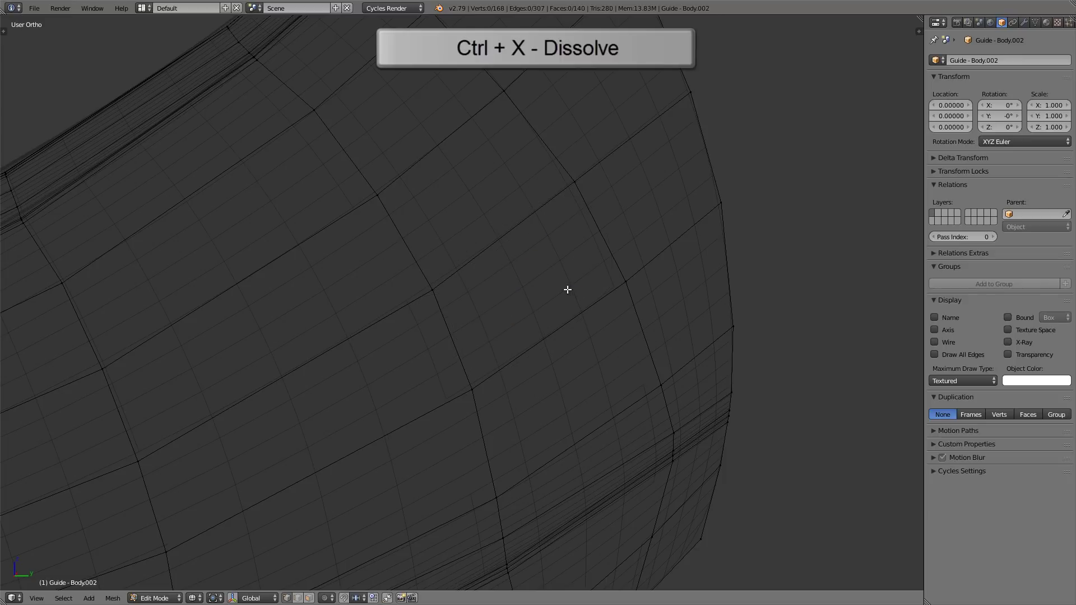
scroll(568, 290, down, 5)
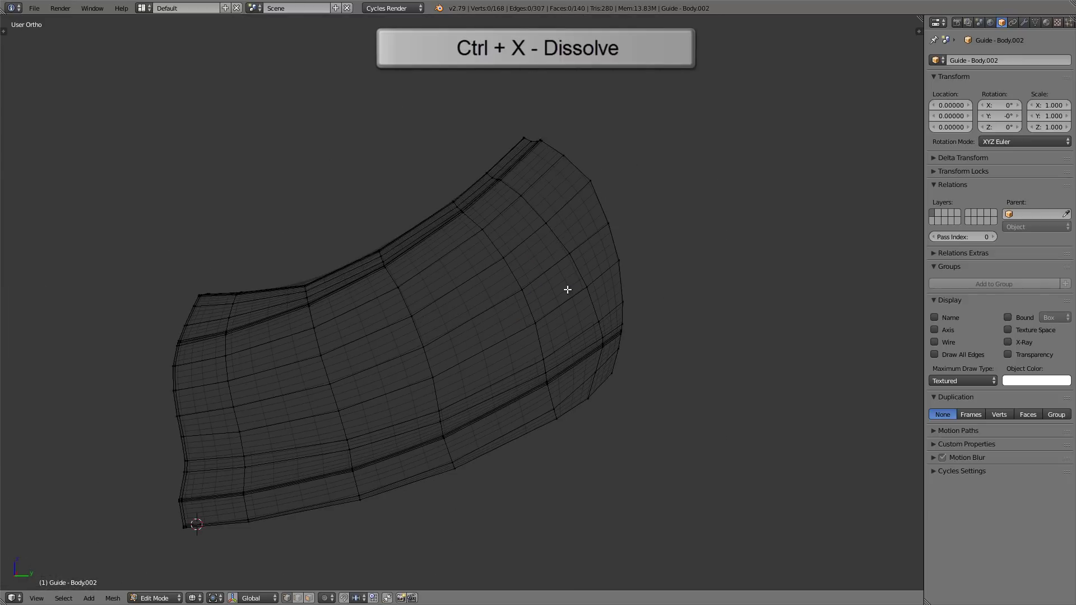
alt+middle_drag(567, 289, 531, 334)
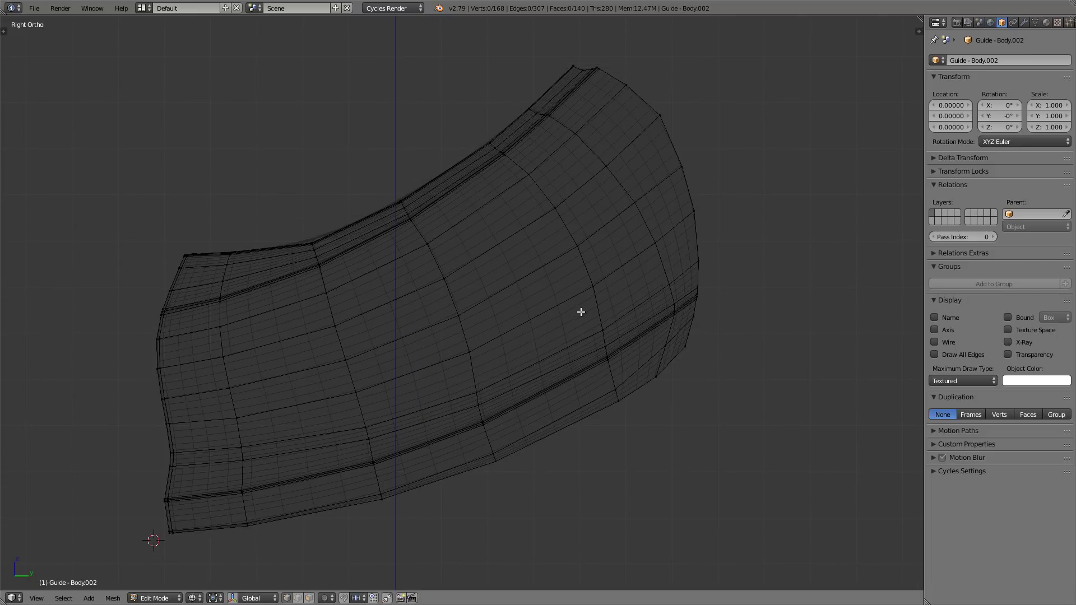
Return to solid shading and edge-slide a vertical edge loop sideways on the curved mesh
key(z)
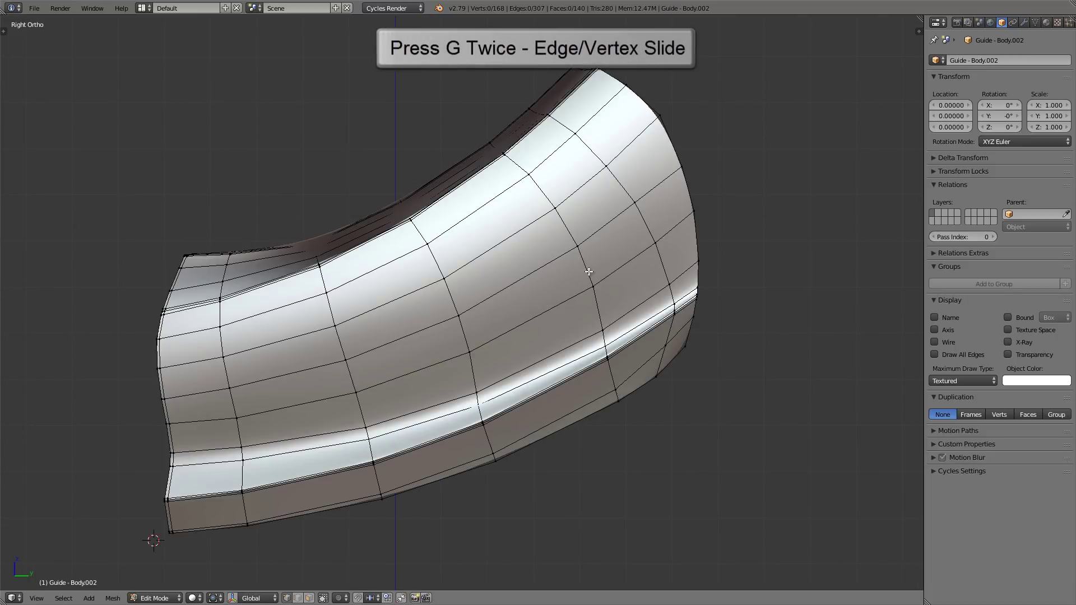
alt+right_click(589, 272)
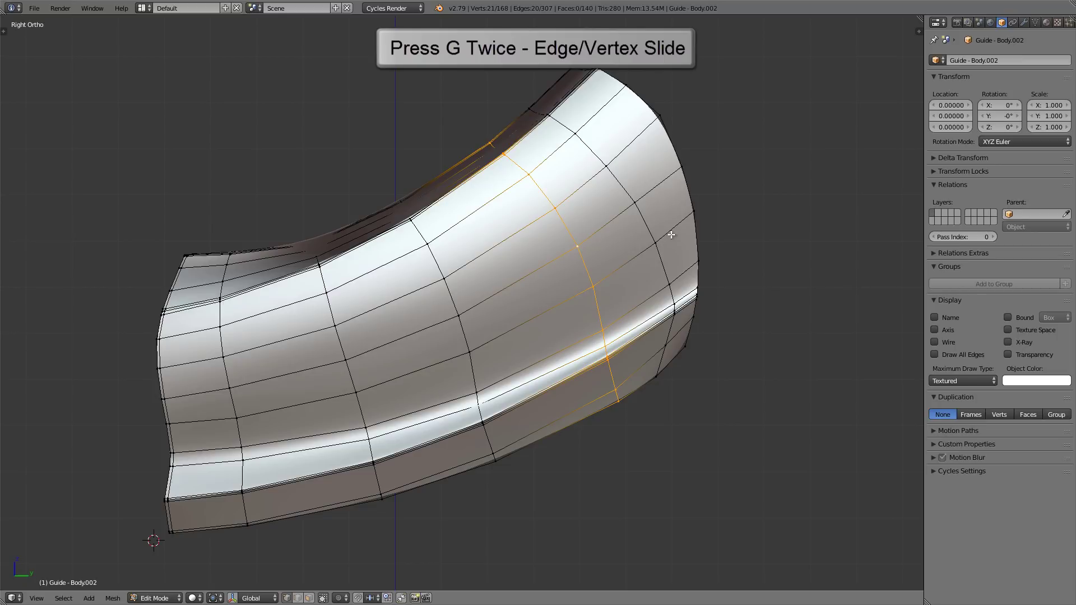
key(g)
key(g)
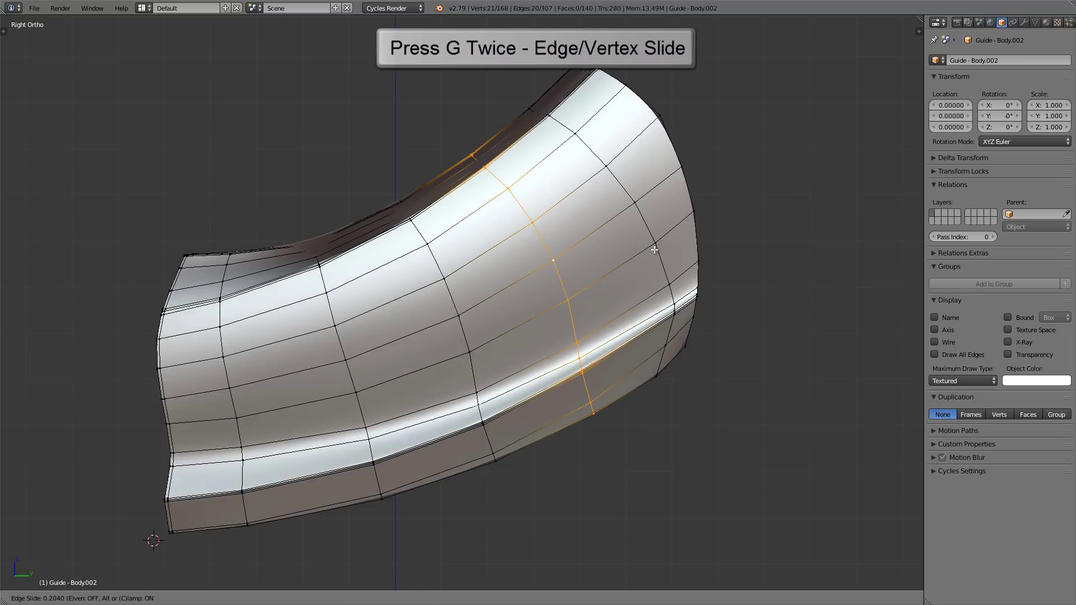
click(653, 253)
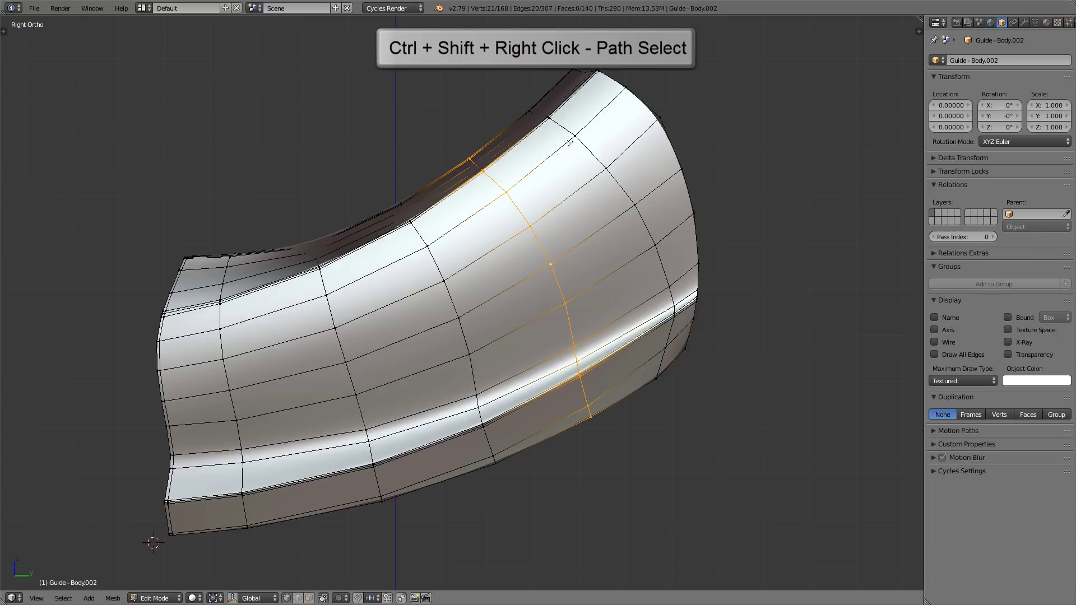
Path-select between vertices, ending with a four-edge path across the upper surface
right_click(571, 140)
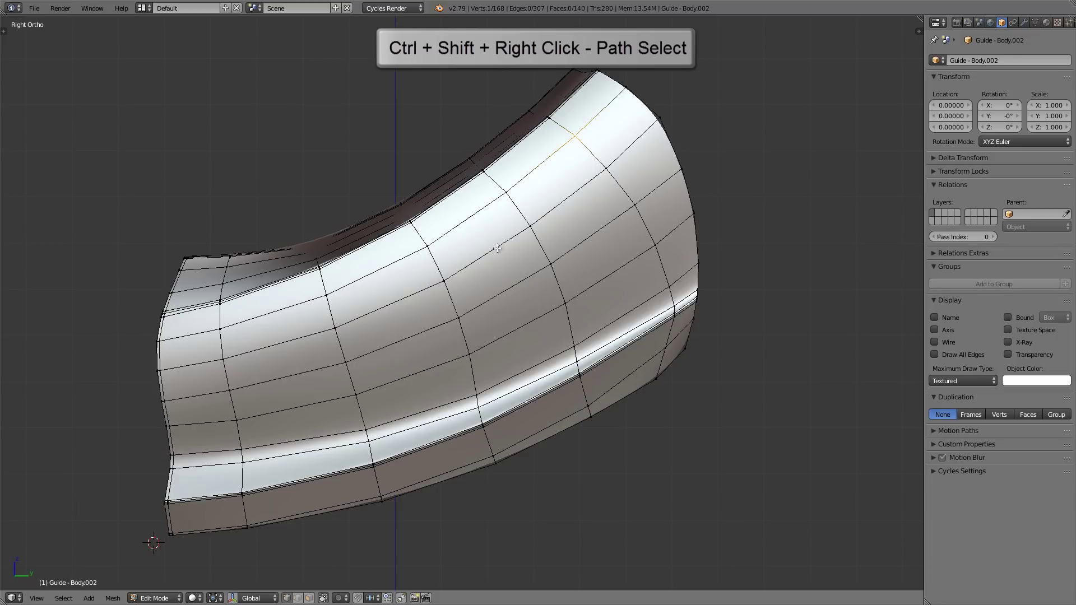
ctrl+shift+right_click(356, 393)
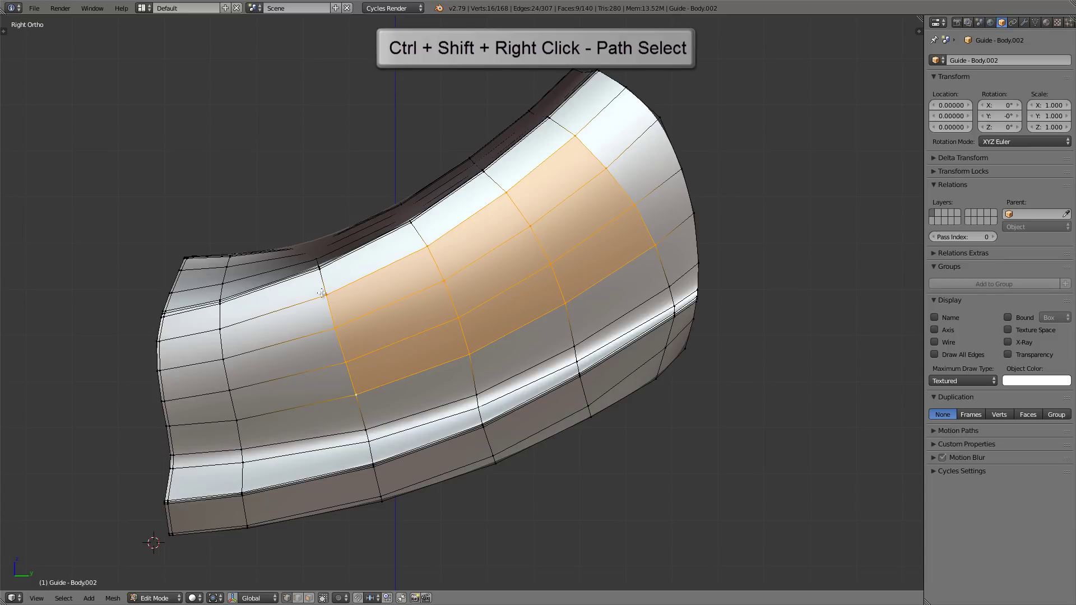
right_click(173, 340)
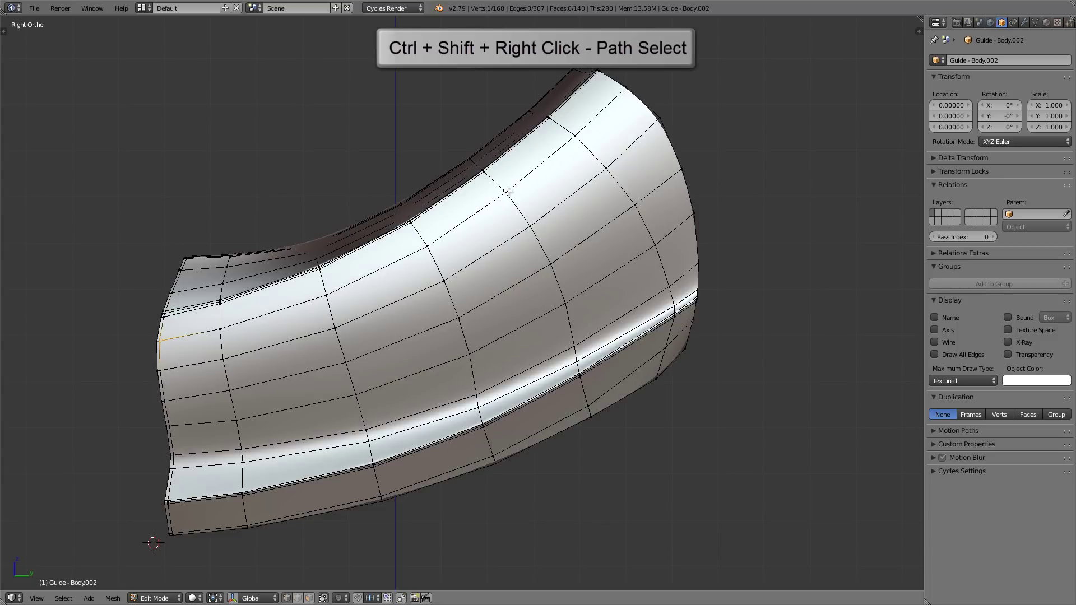
ctrl+shift+right_click(507, 191)
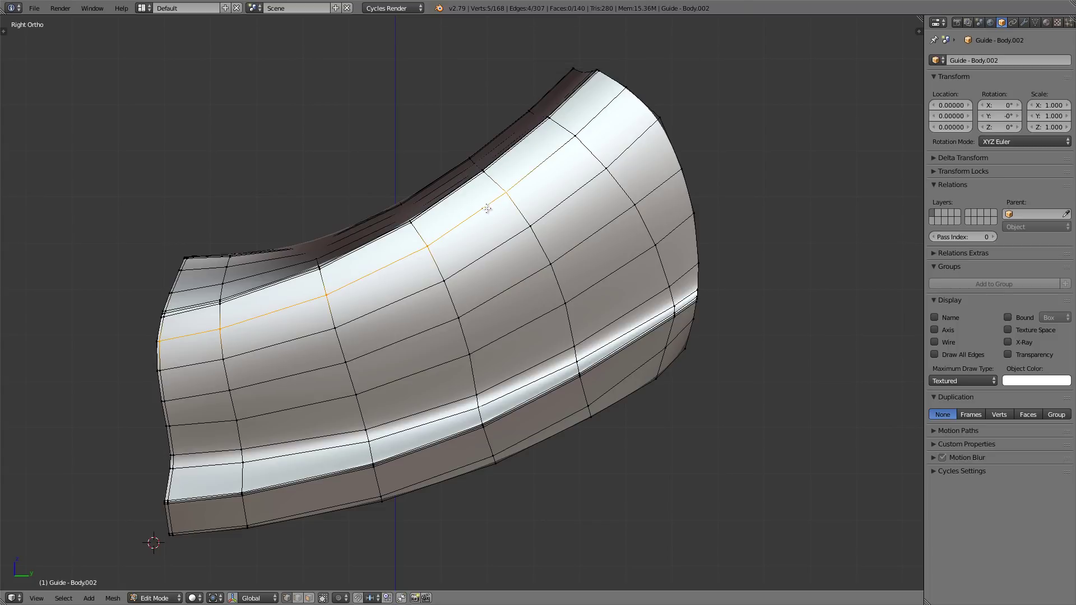
Select the cube and shear all its geometry into a slanted parallelogram with Ctrl+Alt+Shift+S
key(Tab)
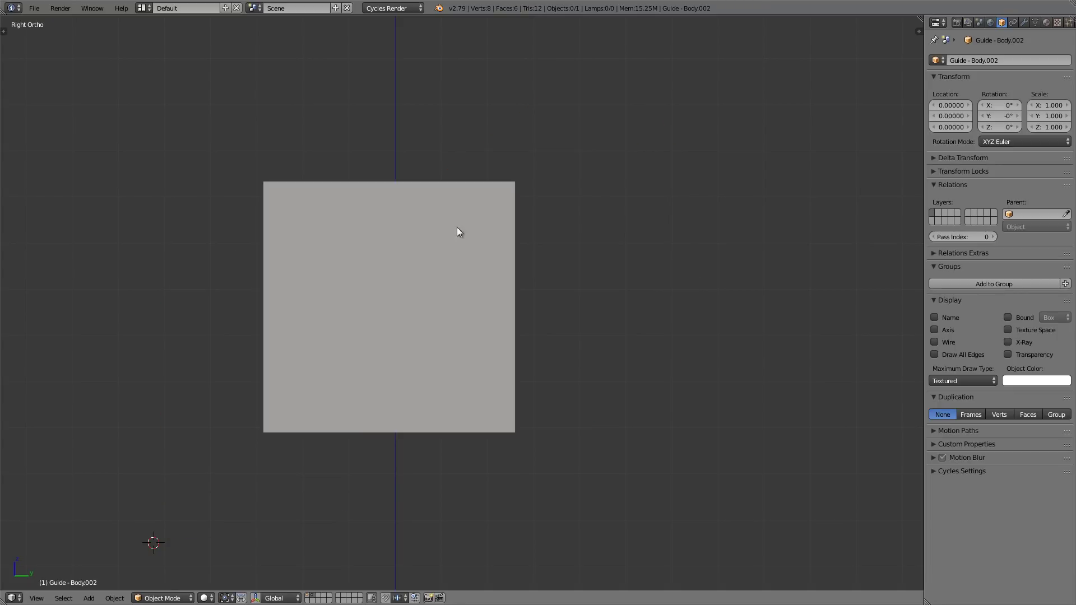
right_click(425, 237)
shift+middle_drag(425, 236, 522, 260)
key(Tab)
key(a)
key(a)
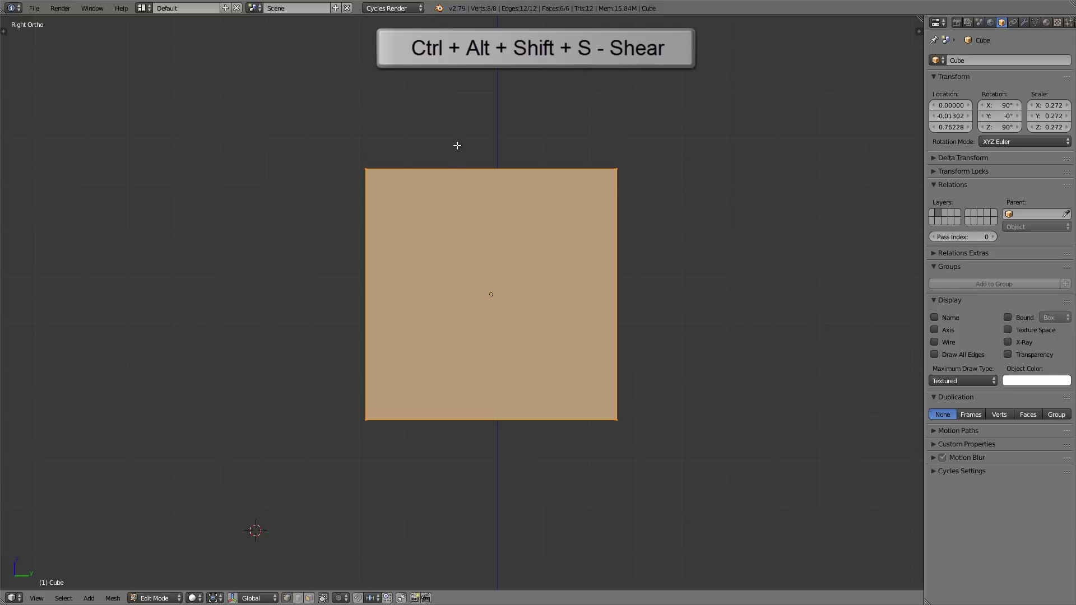
key(ctrl+alt+shift+s)
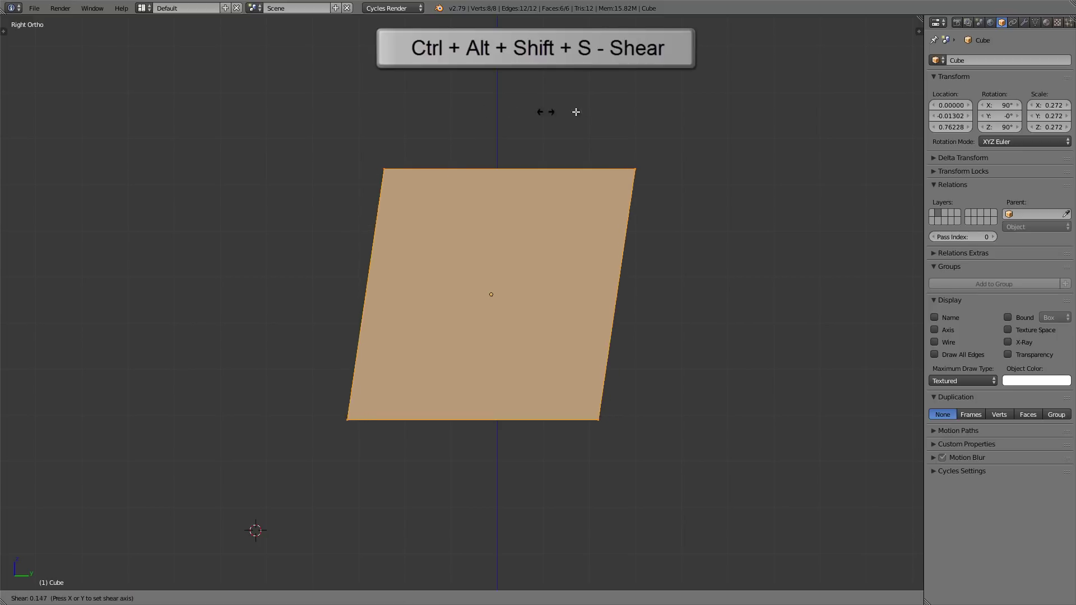
click(743, 109)
middle_drag(617, 182, 629, 209)
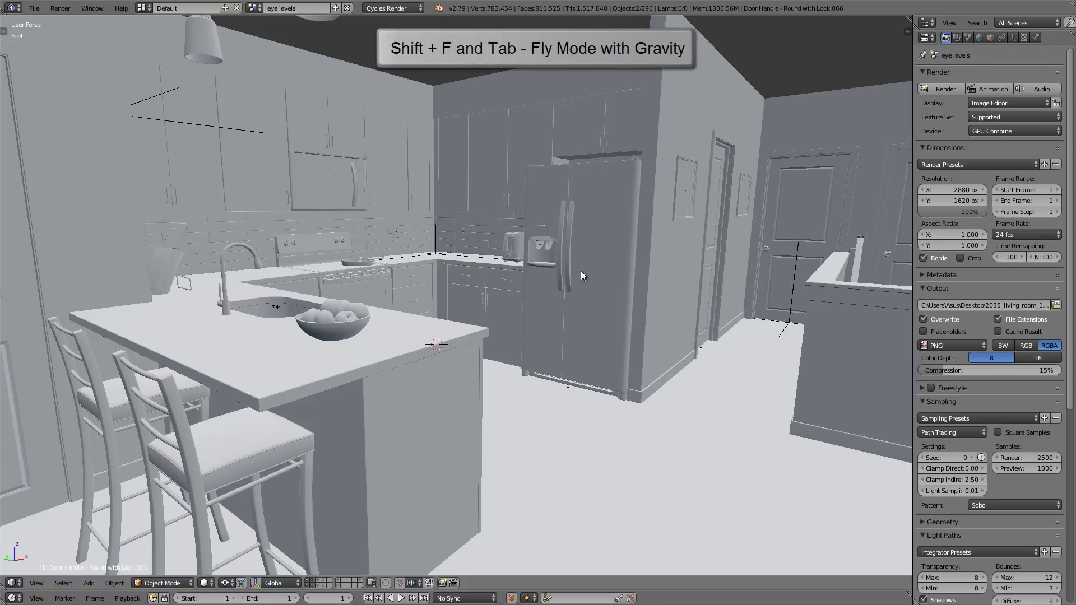
Start fly navigation in the kitchen and turn on gravity walking
key(shift+f)
key(w)
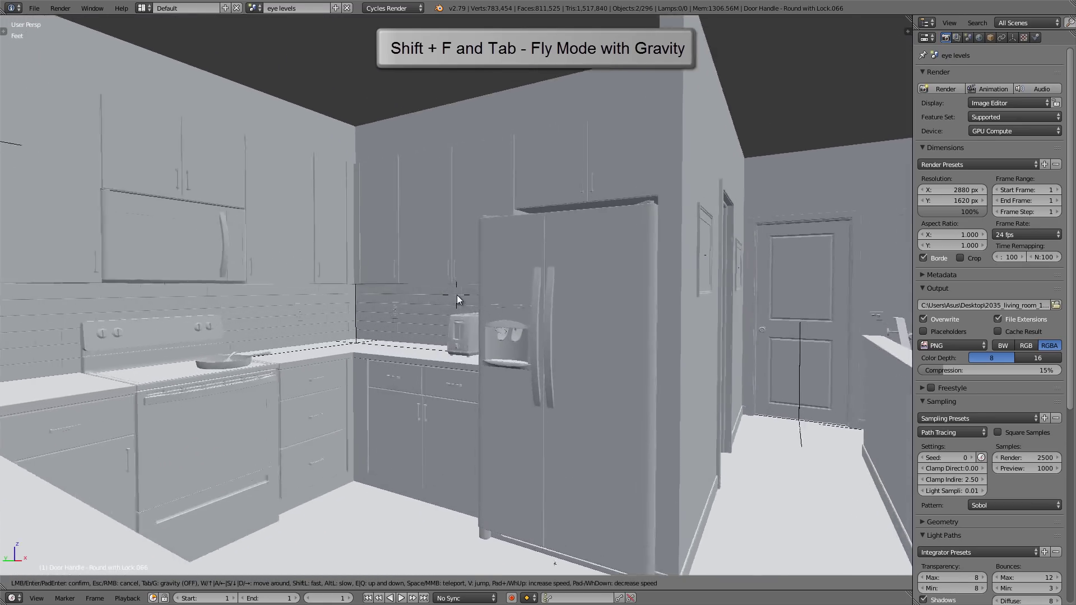
mouse_move(445, 295)
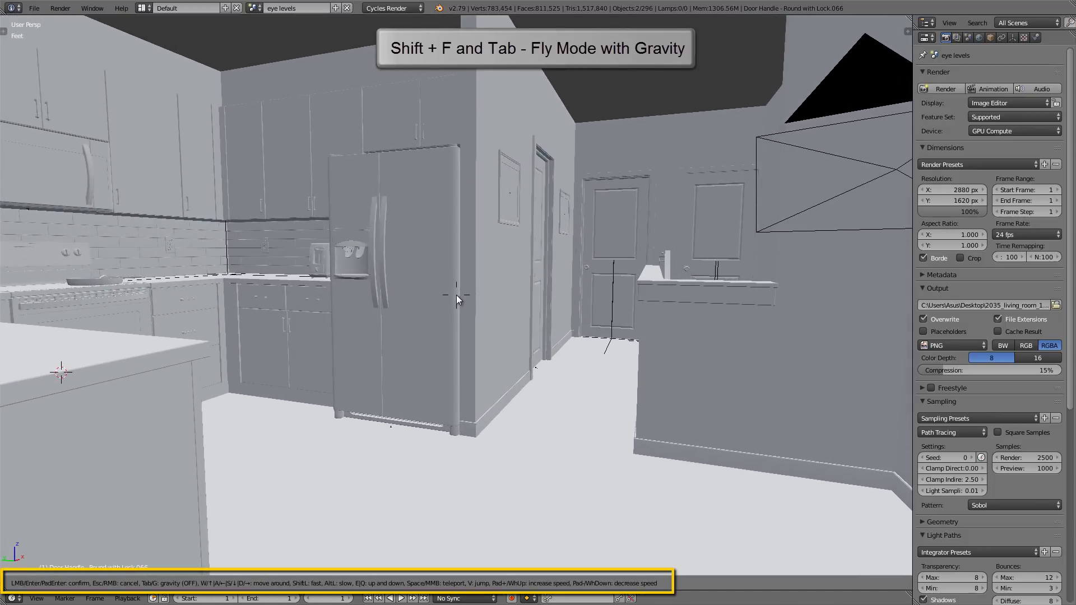
key(Tab)
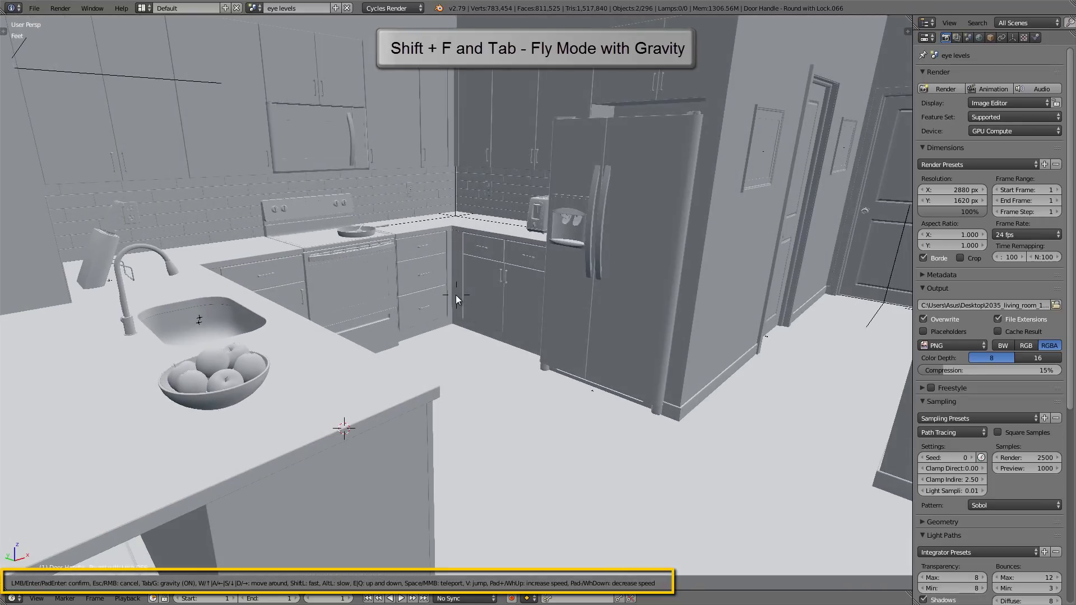
Walk across the kitchen, down the hallway and stairwell, and into the office
key(w)
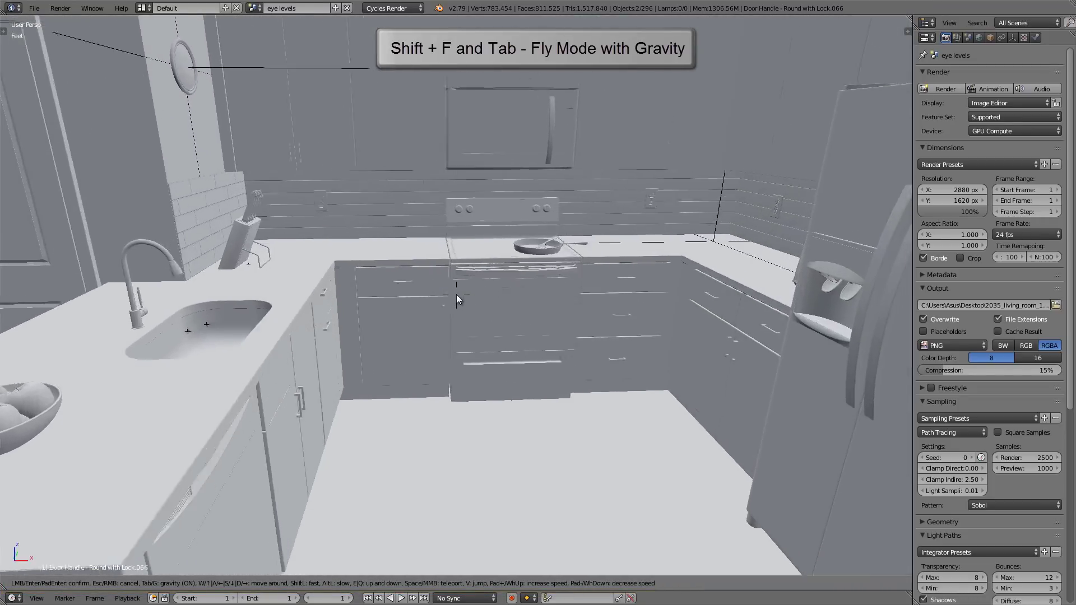
key(w)
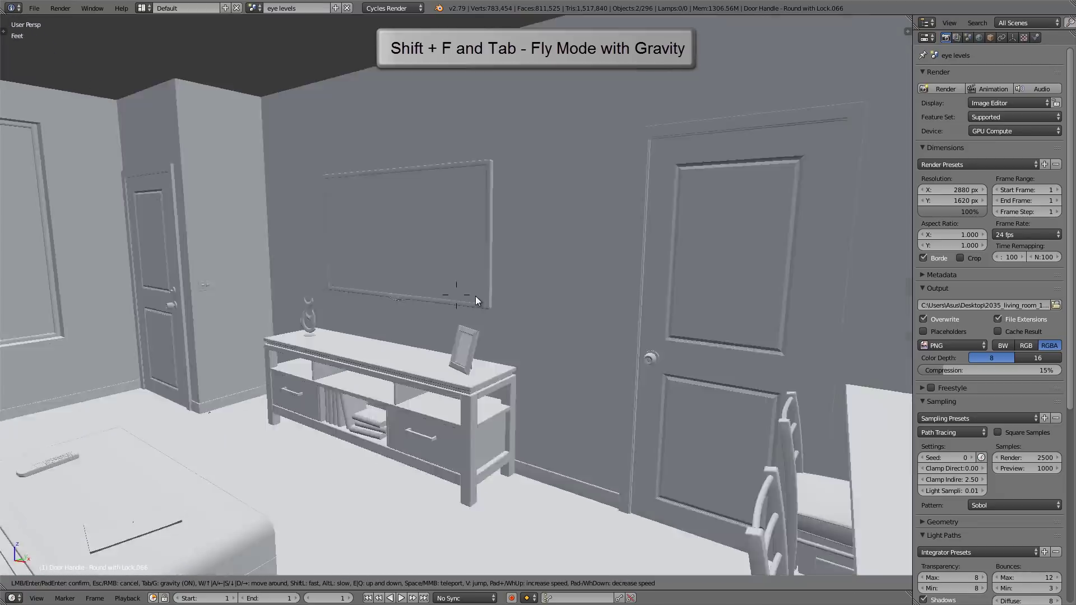
key(w)
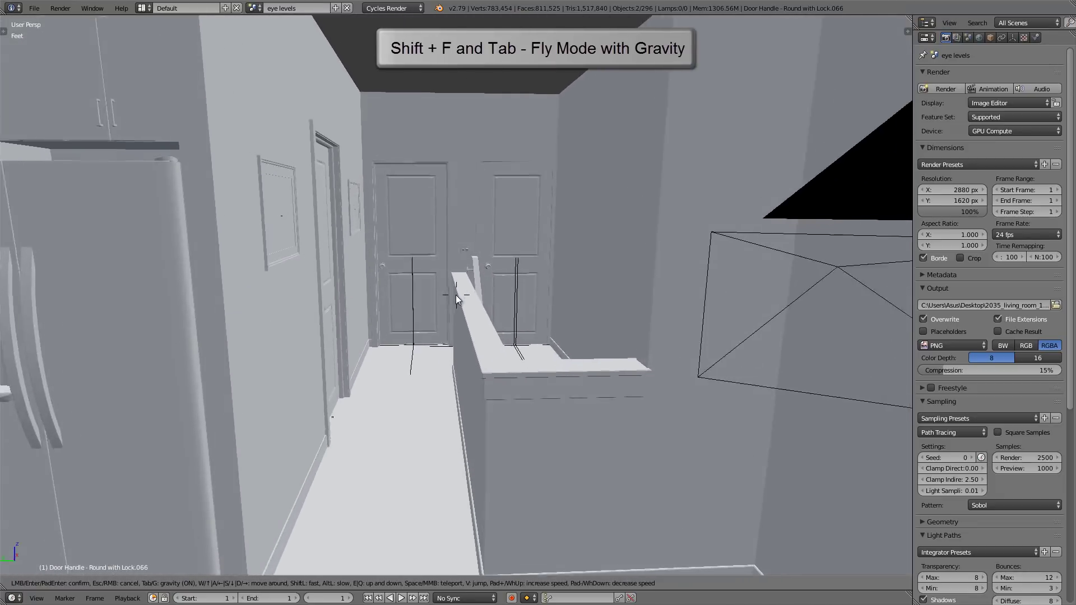
key(w)
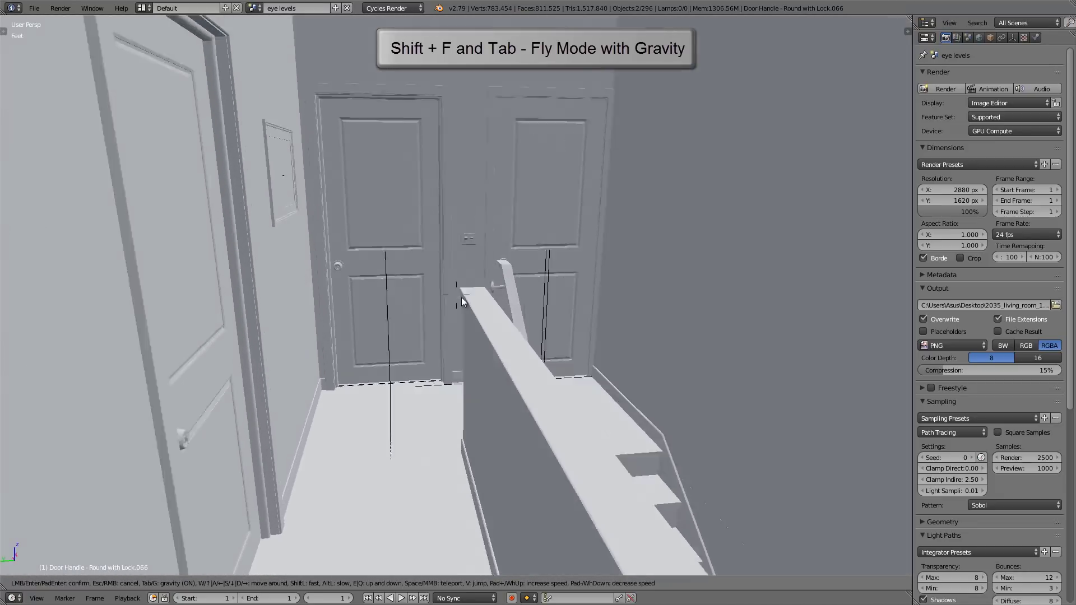
key(w)
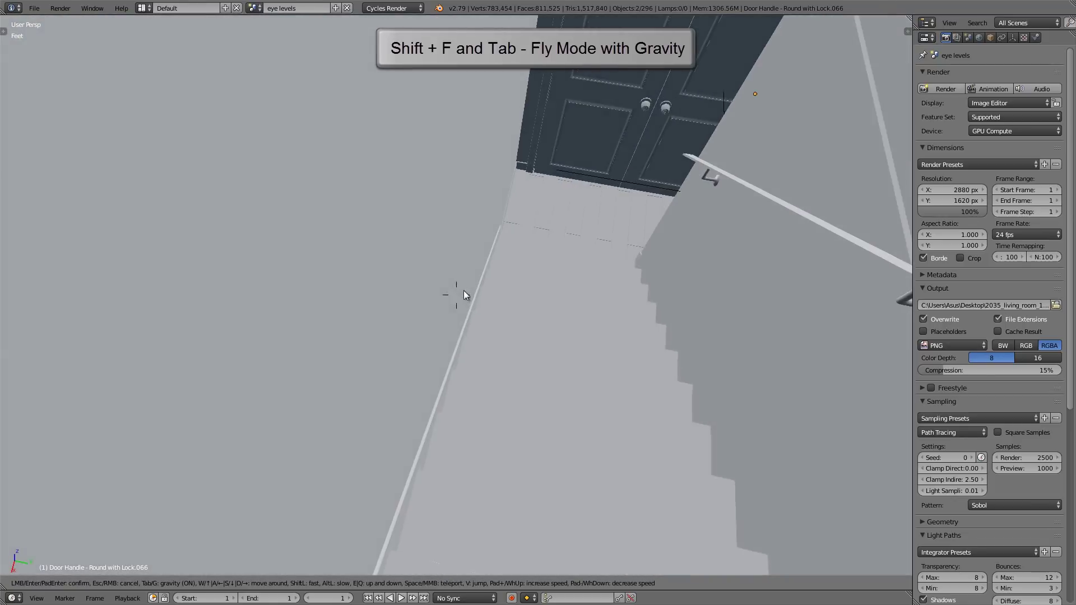
key(w)
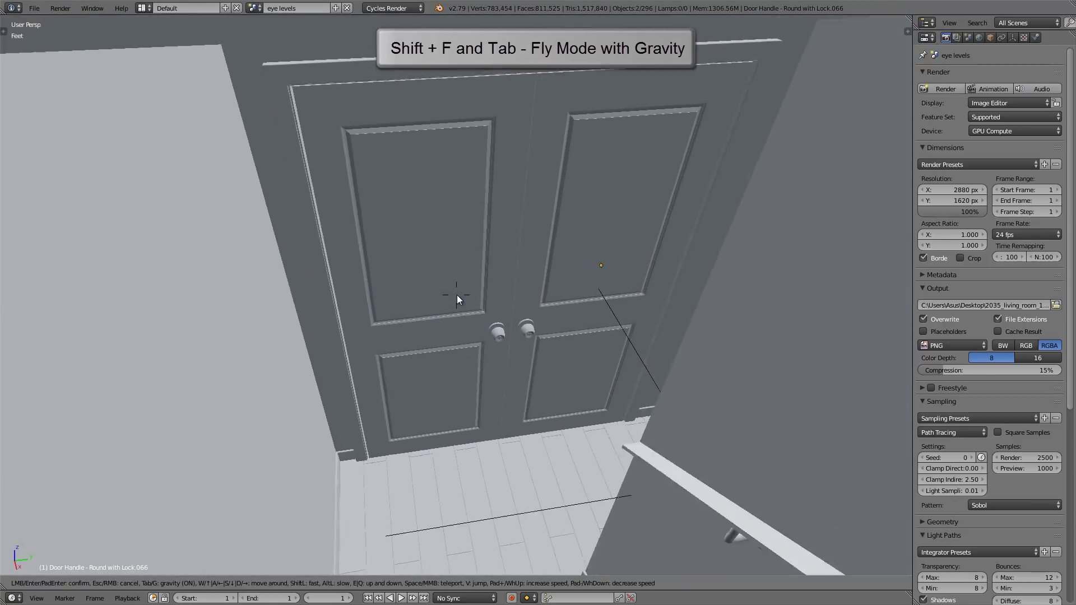
key(w)
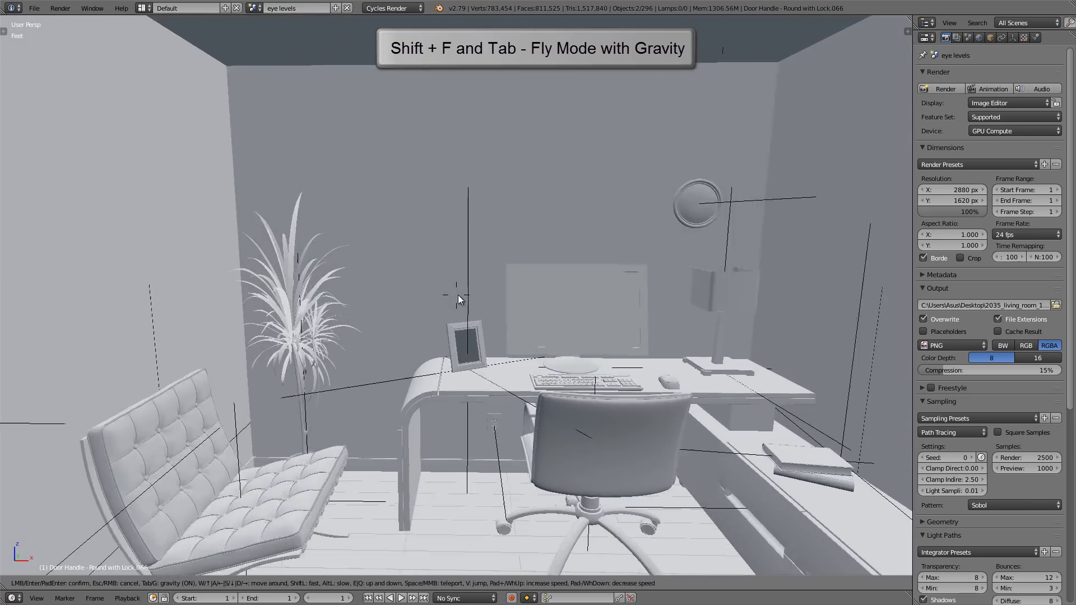
key(w)
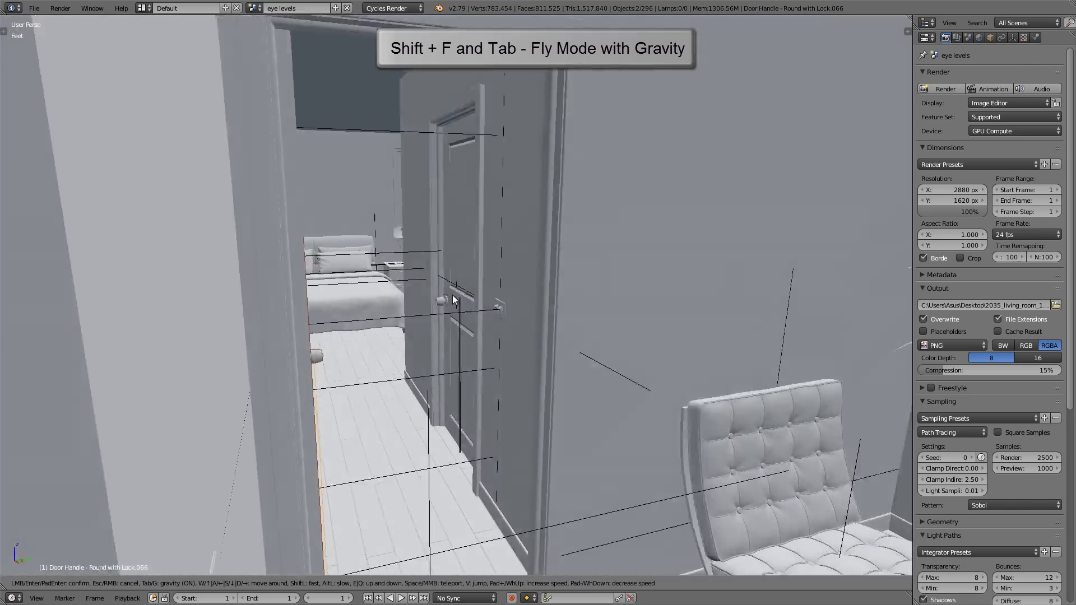
Walk through the doorway into the bedroom and fine-tune the view across the bed
key(w)
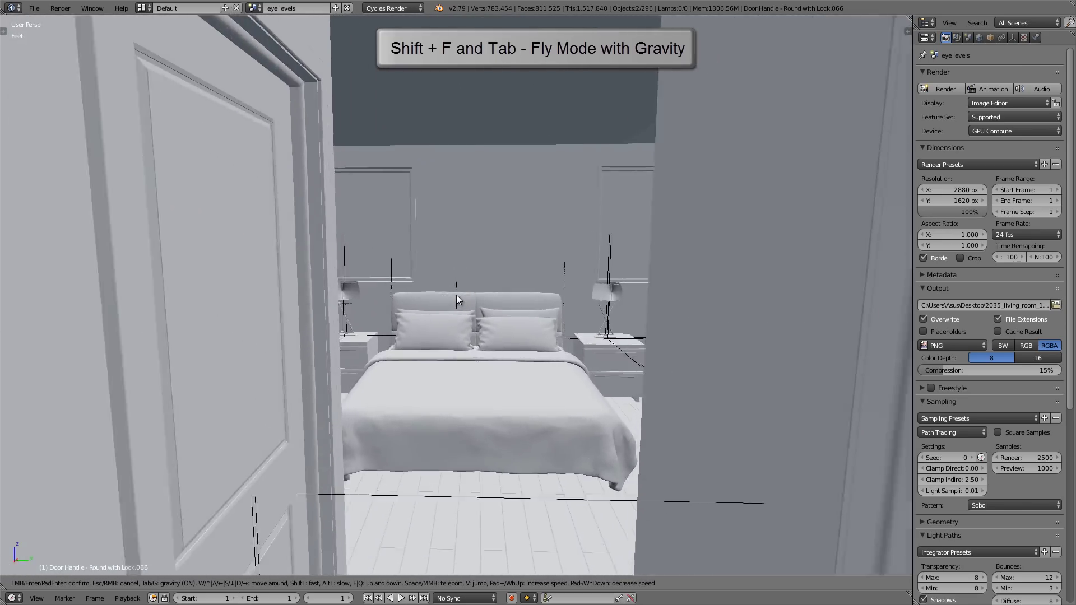
key(w)
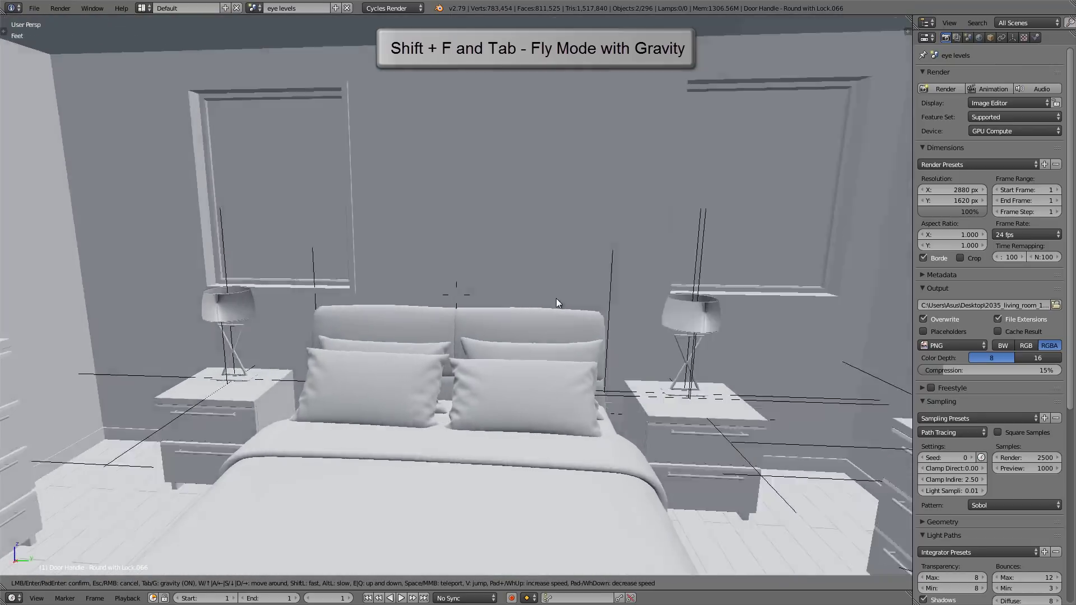
key(w)
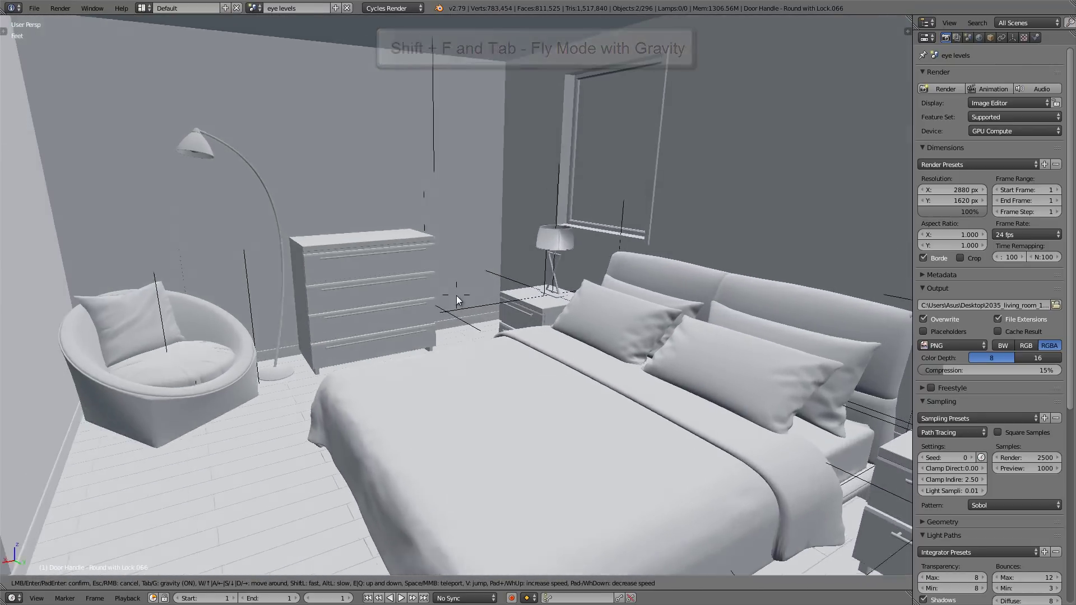
key(s)
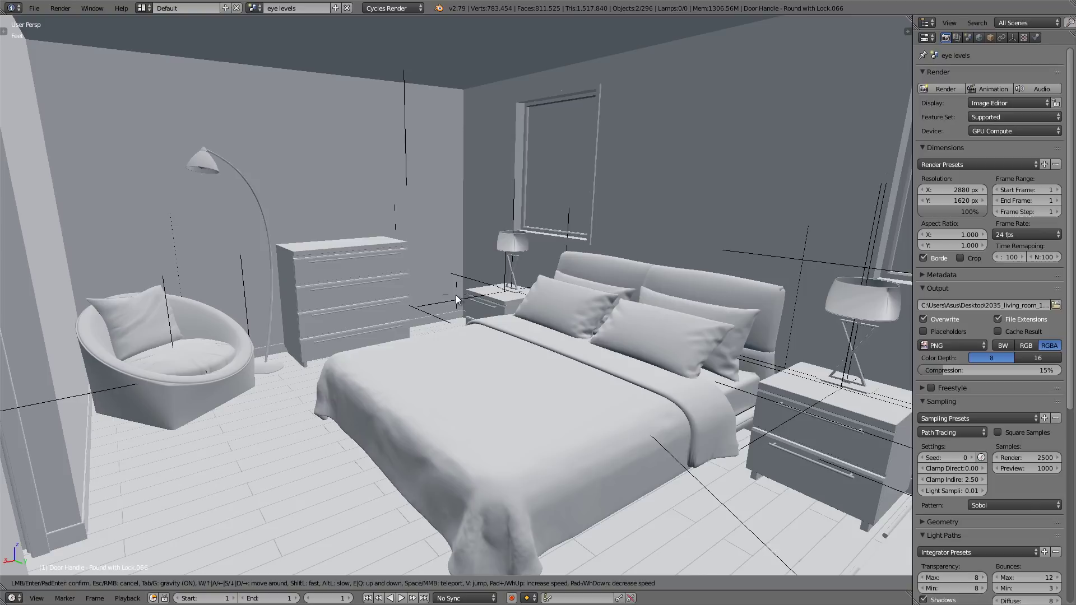
key(s)
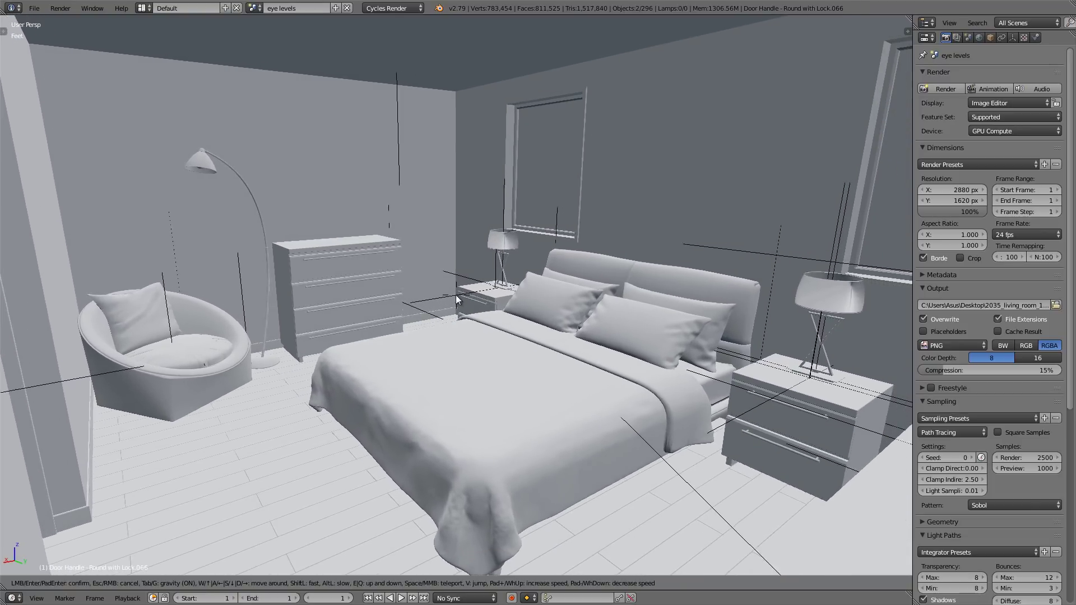
key(w)
key(d)
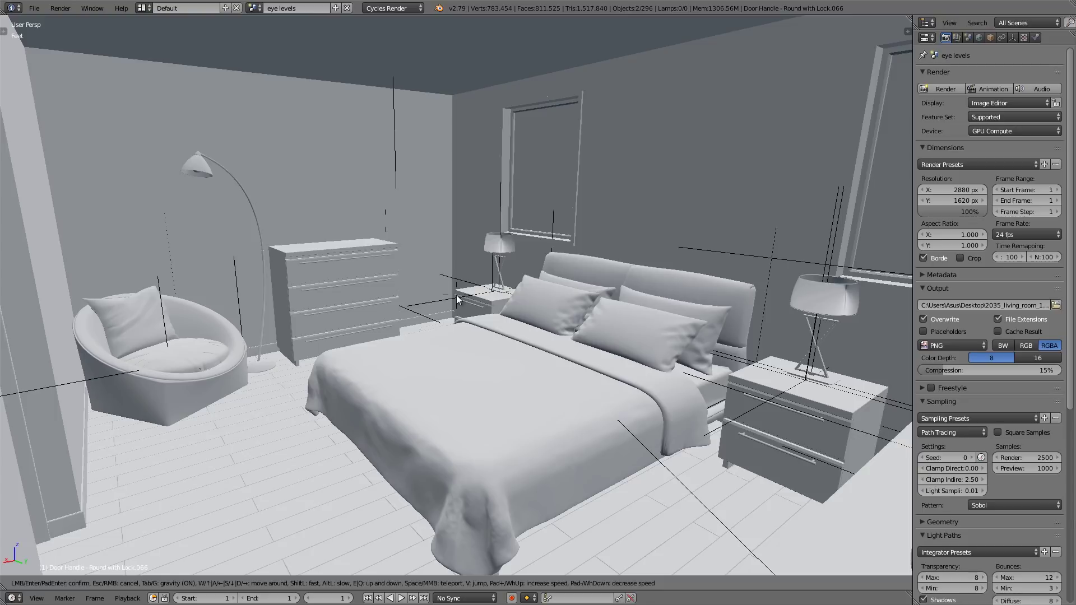
Leave walk mode, align the scene camera to the bedroom view, and isolate the dresser in local view
click(456, 294)
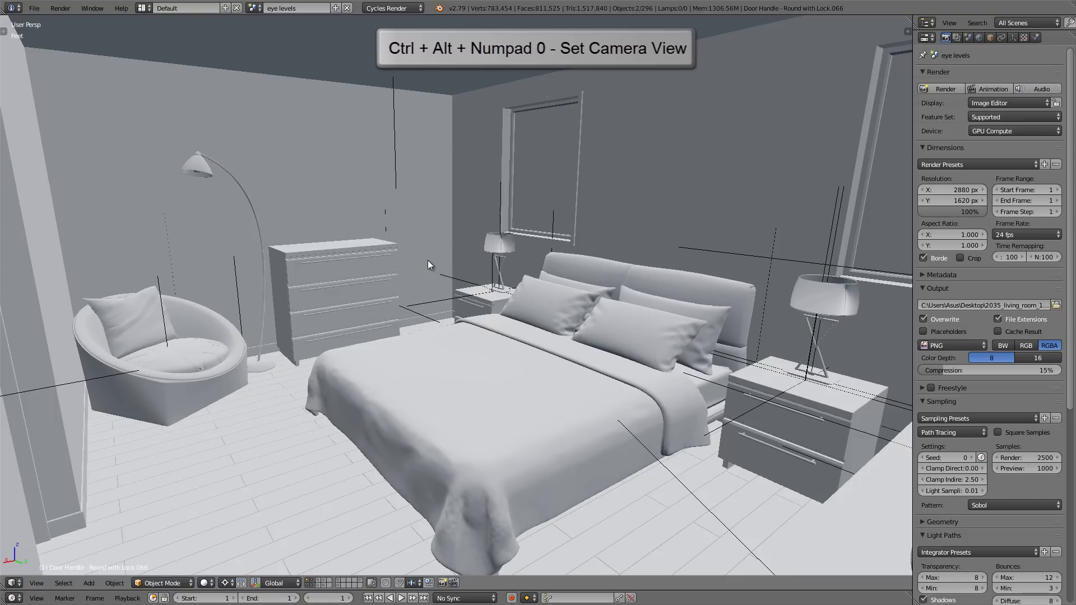
key(ctrl+alt+KP_0)
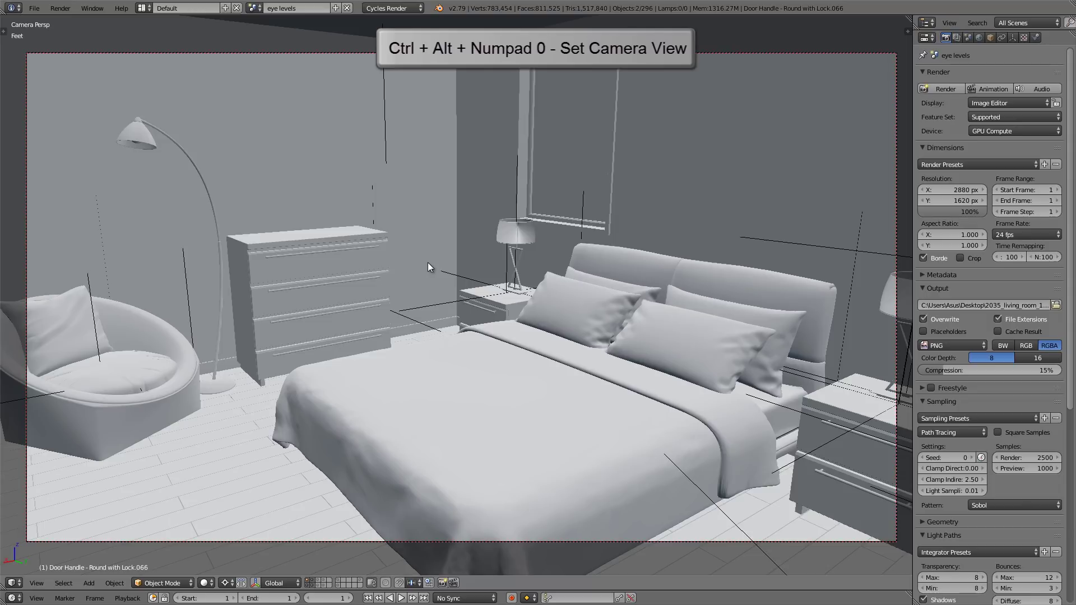
key(KP_Divide)
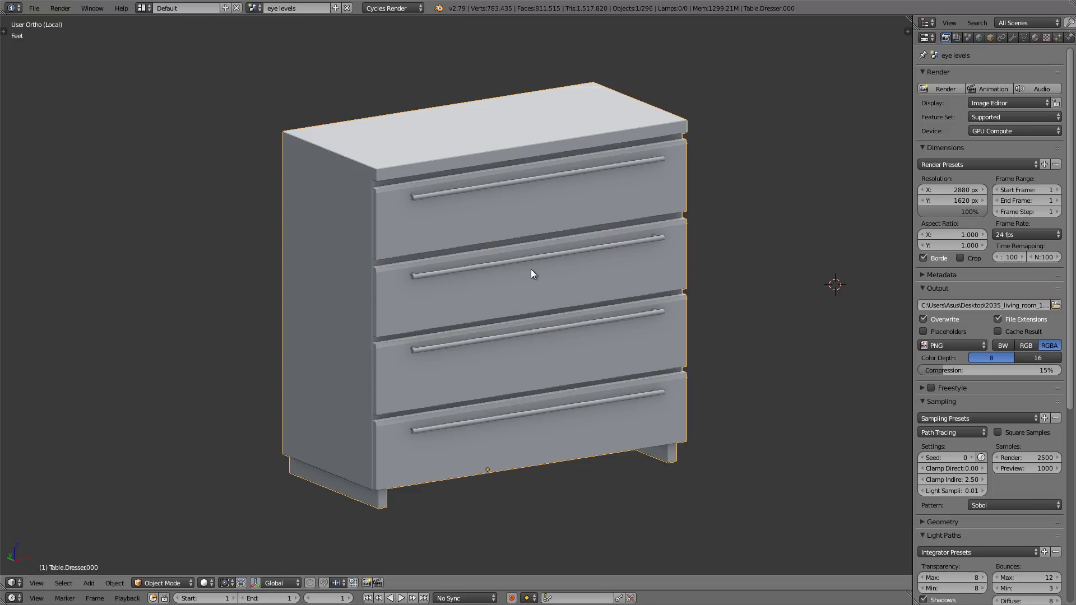
Rotate the dresser to an angle about its vertical axis in top view
key(KP_7)
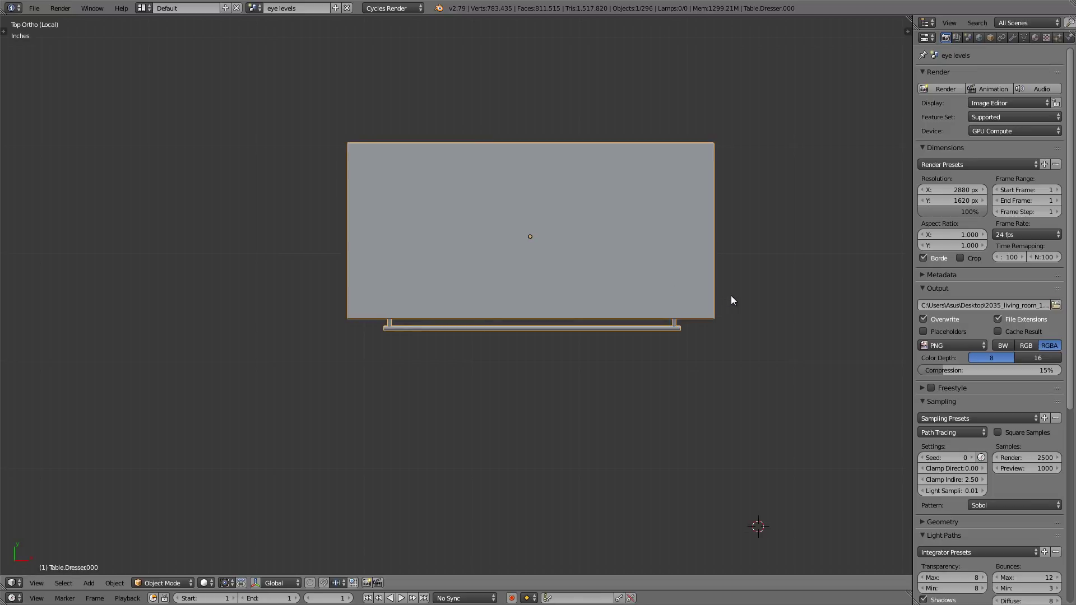
key(r)
click(743, 250)
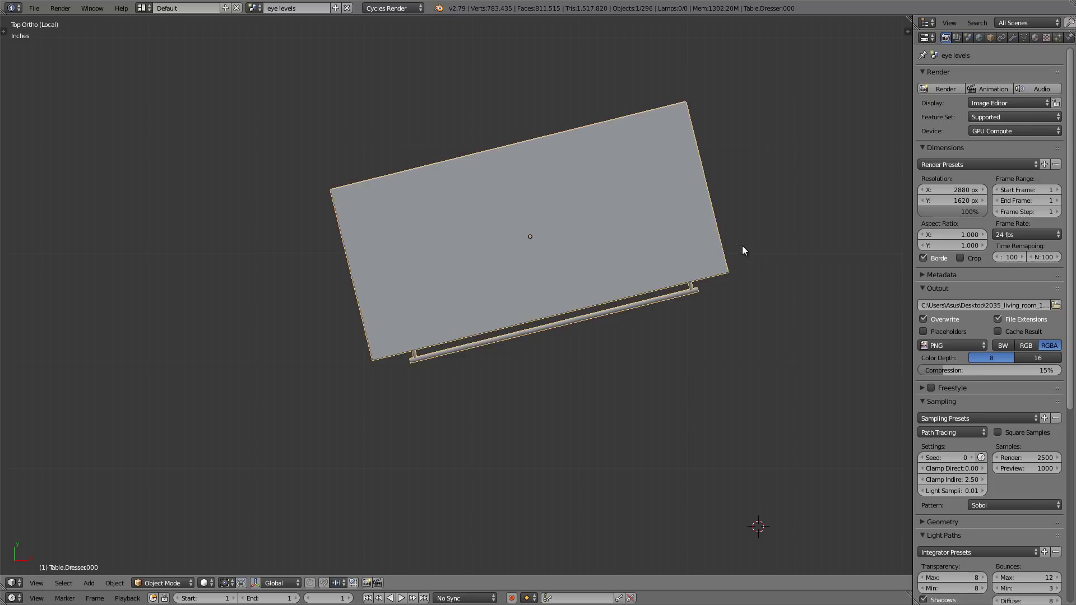
shift+middle_drag(643, 259, 620, 268)
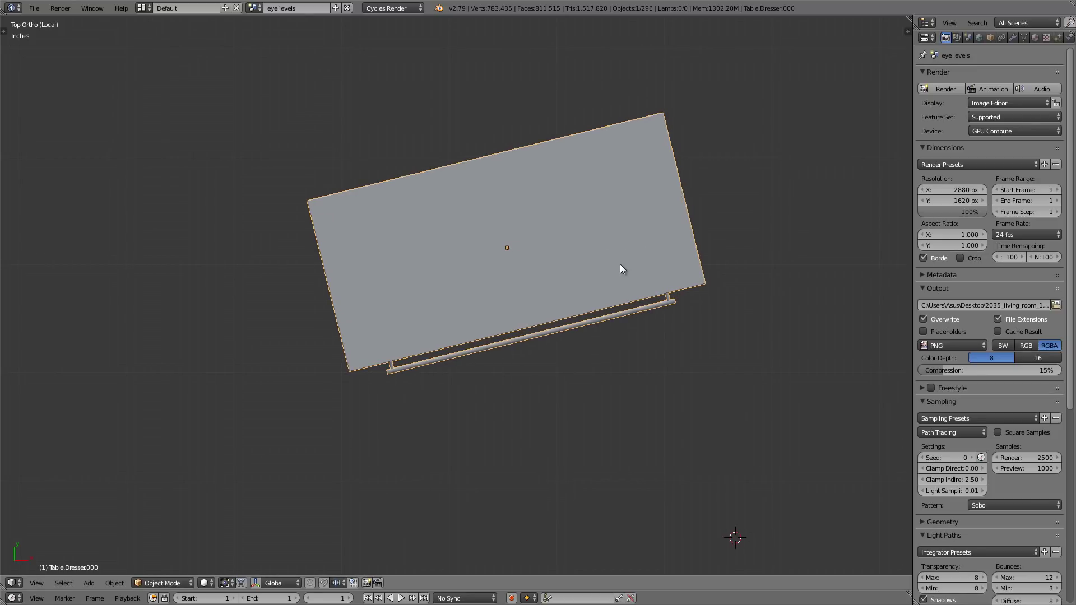
Align the view square-on to the dresser's rotated front and top, rolling it level
key(KP_1)
shift+middle_drag(590, 351, 592, 264)
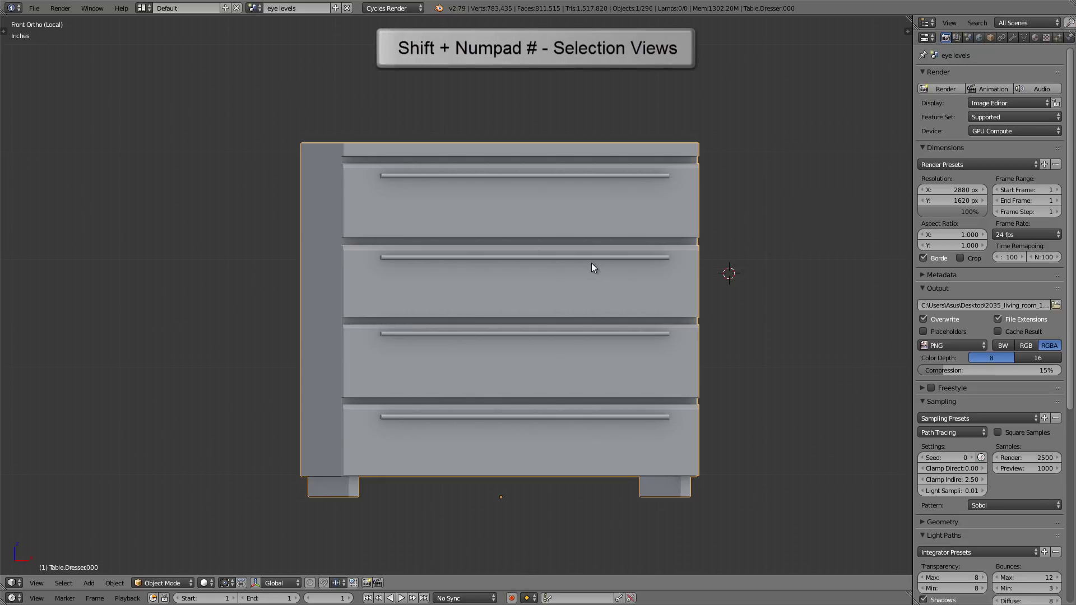
key(shift+KP_1)
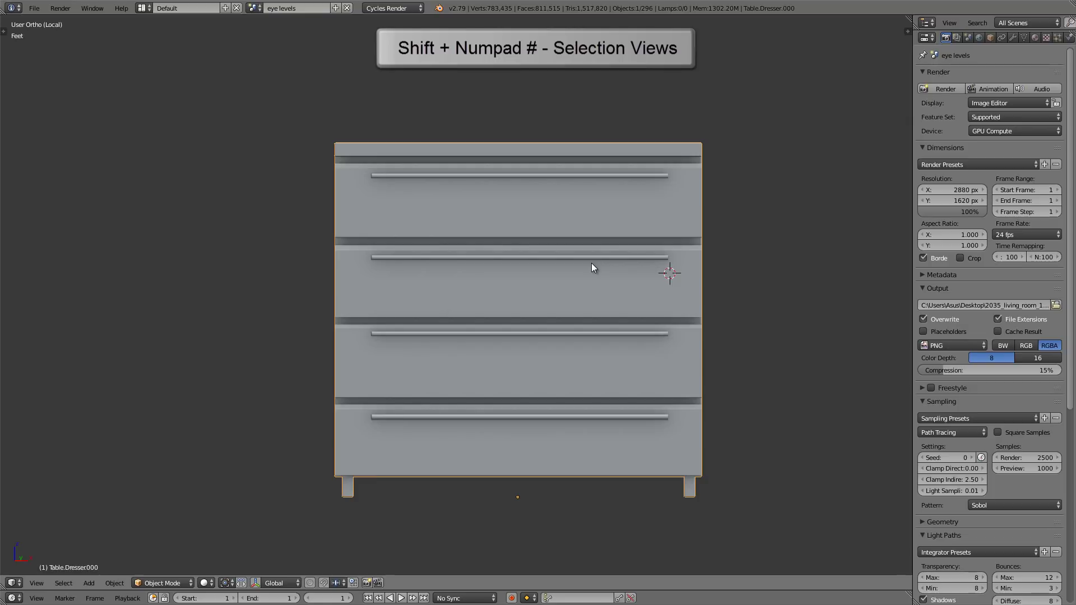
key(shift+KP_7)
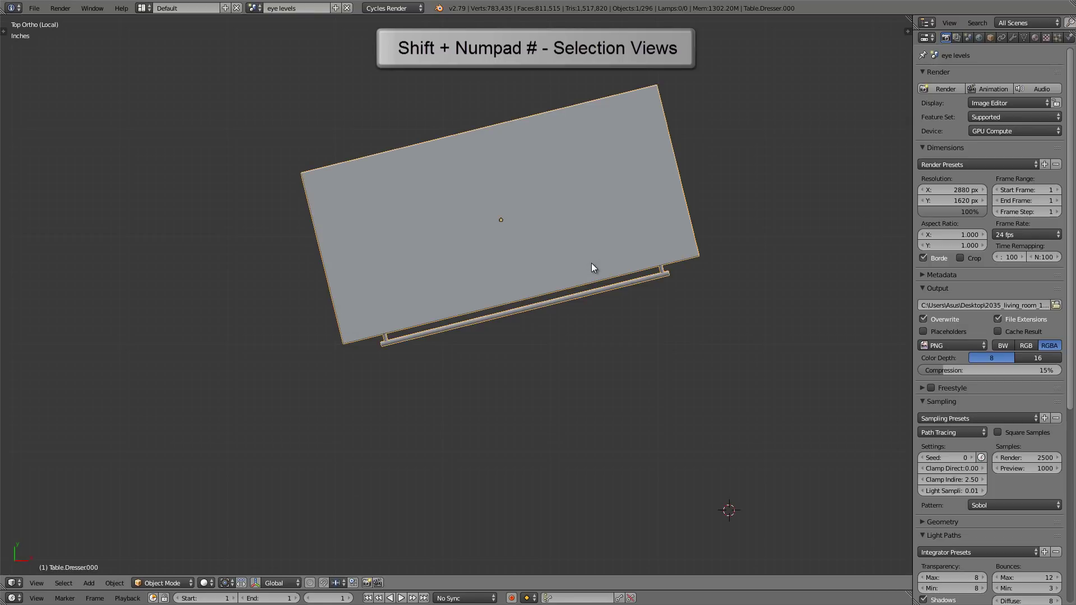
key(shift+KP_4)
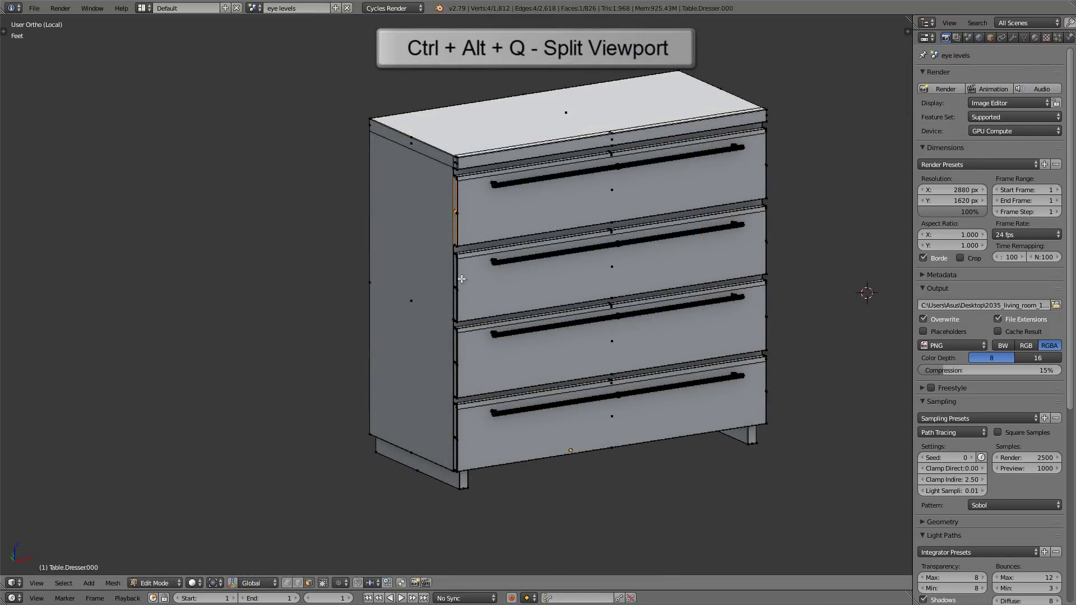
Toggle quad view on with Ctrl+Alt+Q and back to a single viewport, then orbit the dresser
key(ctrl+alt+q)
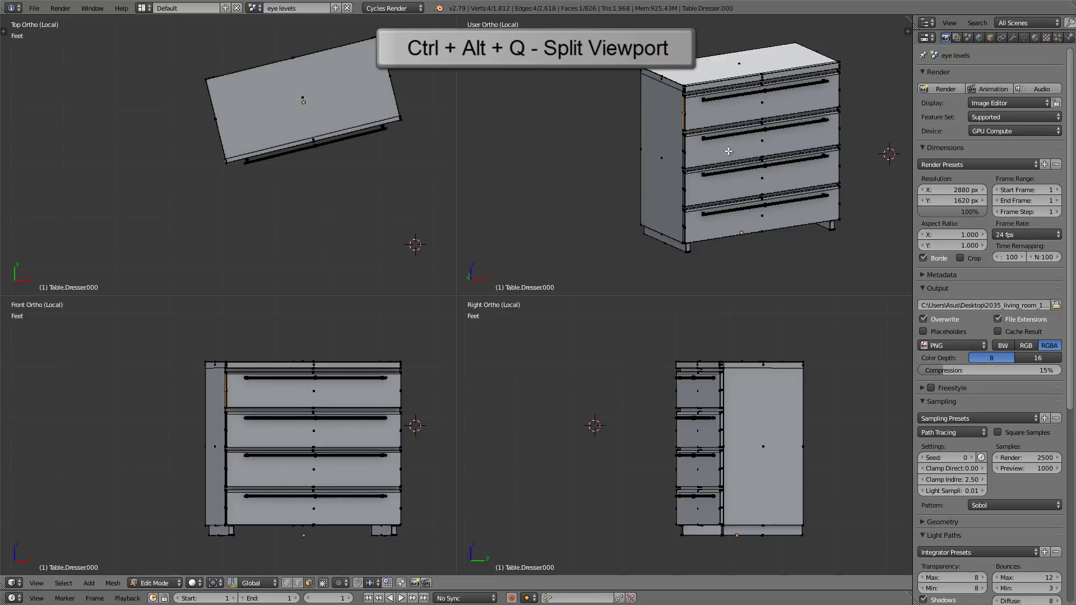
key(ctrl+alt+q)
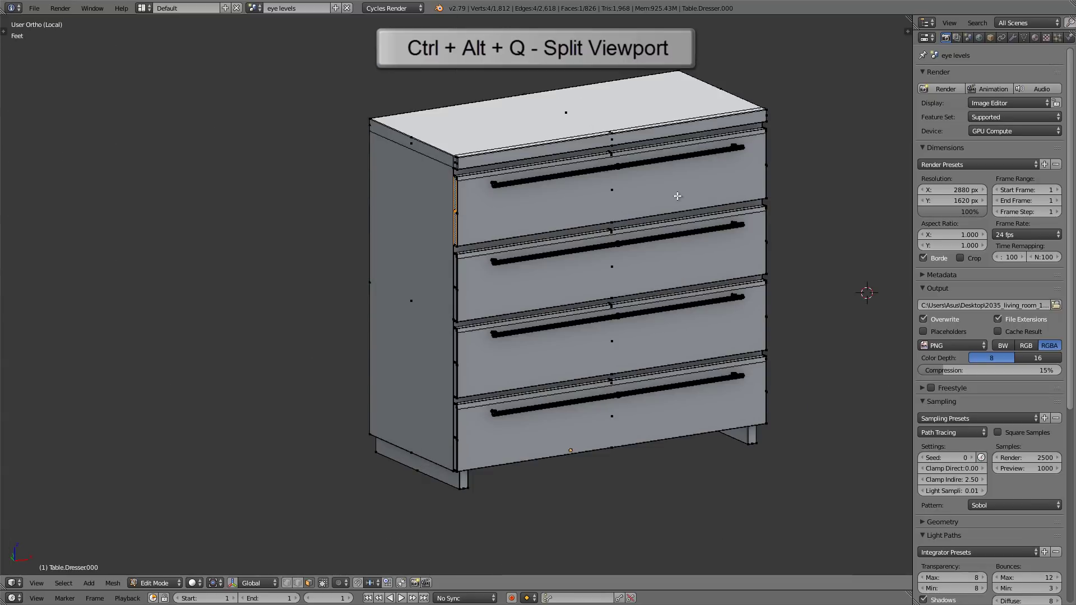
middle_drag(676, 196, 630, 208)
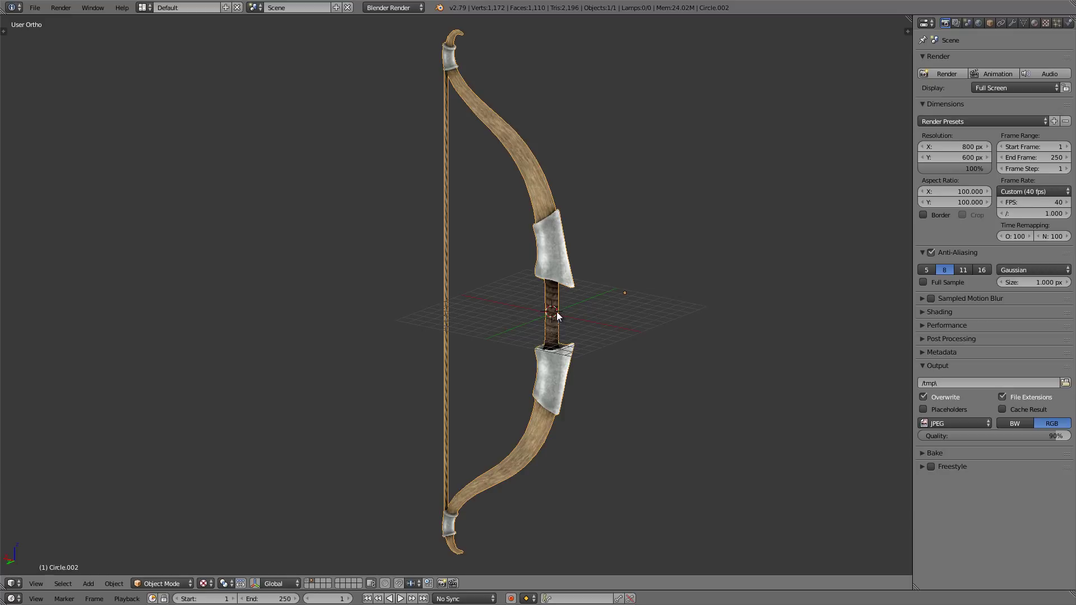
Set the bow's origin to the 3D cursor at its grip using Origin to 3D Cursor
key(t)
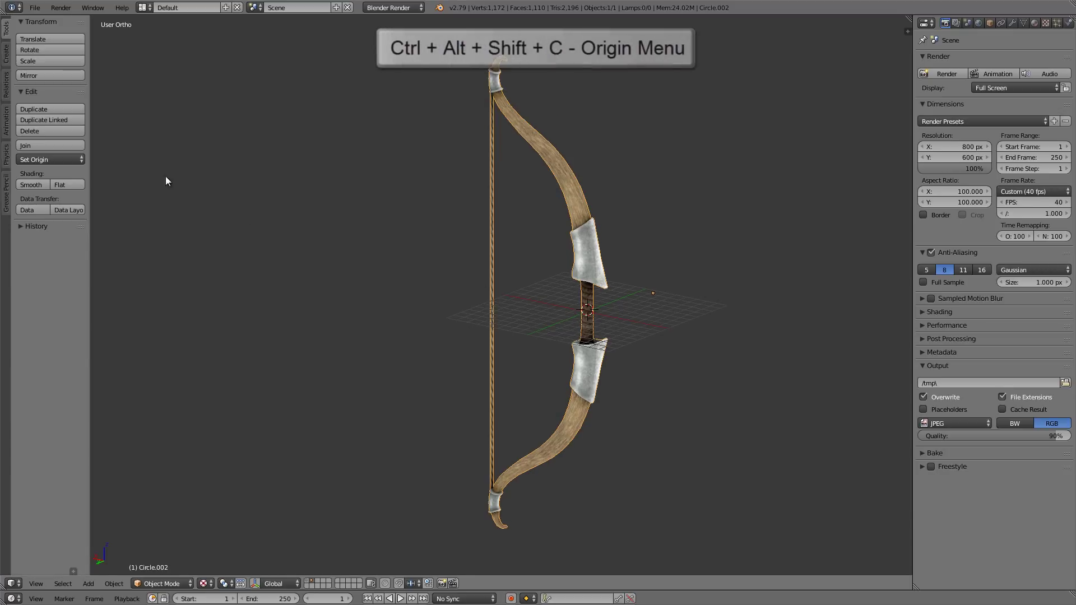
click(50, 160)
key(t)
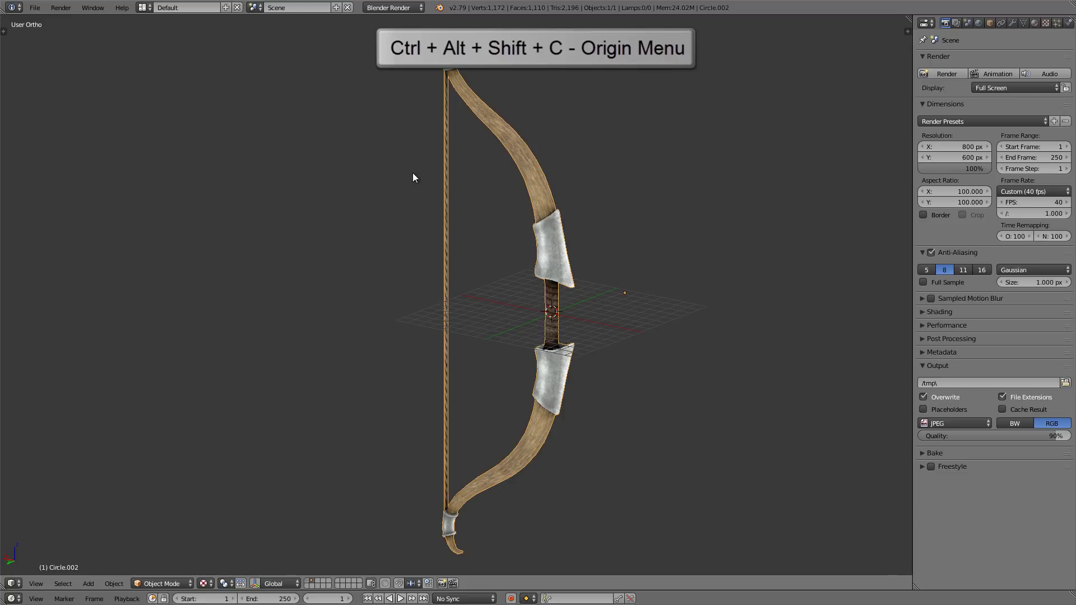
key(ctrl+shift+alt+c)
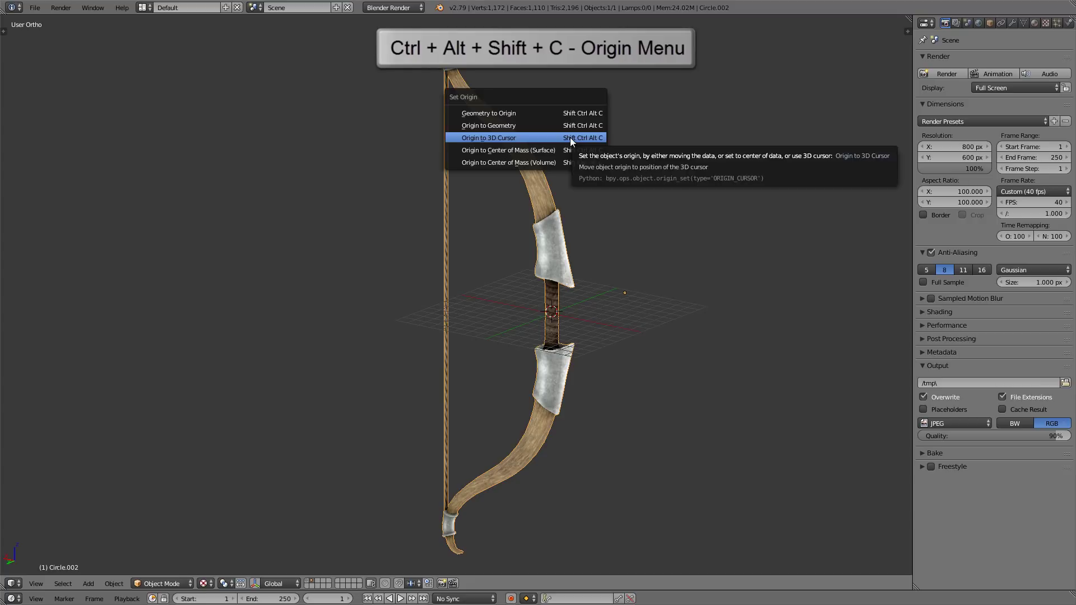
click(570, 137)
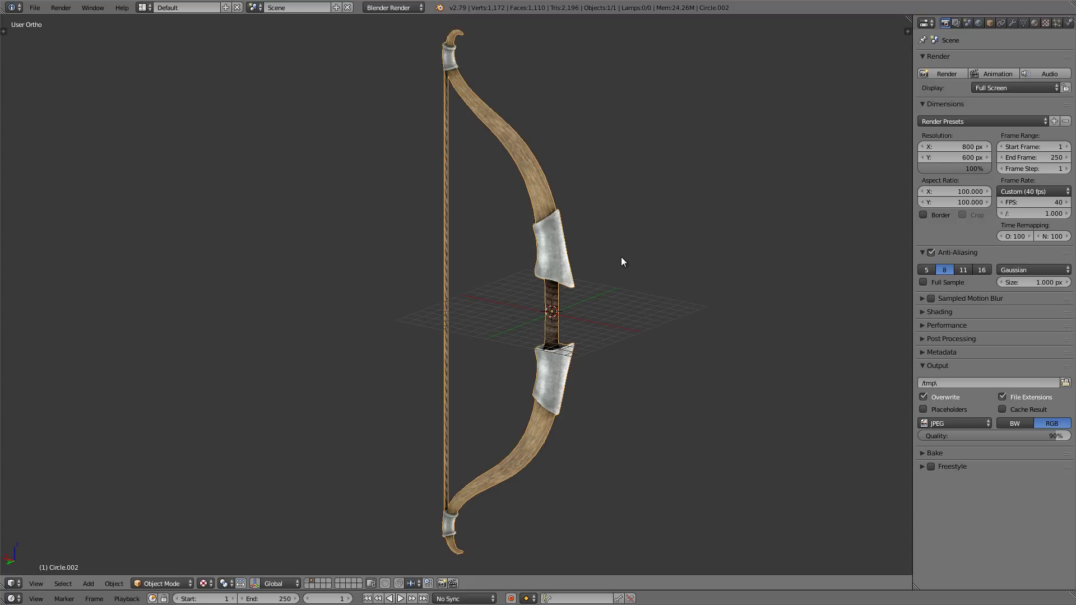
Try a free trackball rotation of the bow, then cancel it
key(r)
key(r)
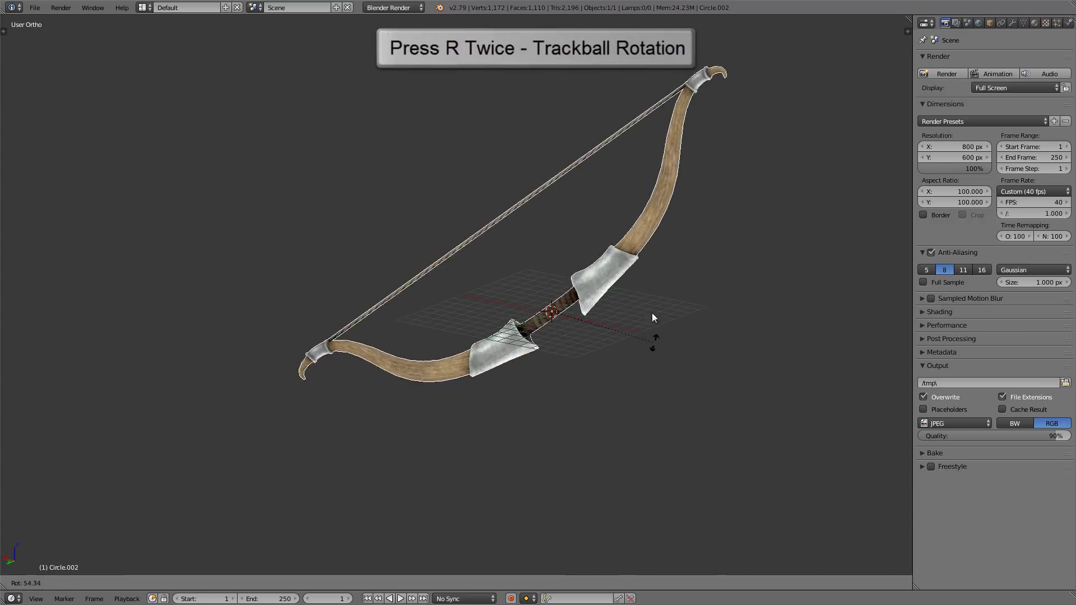
key(r)
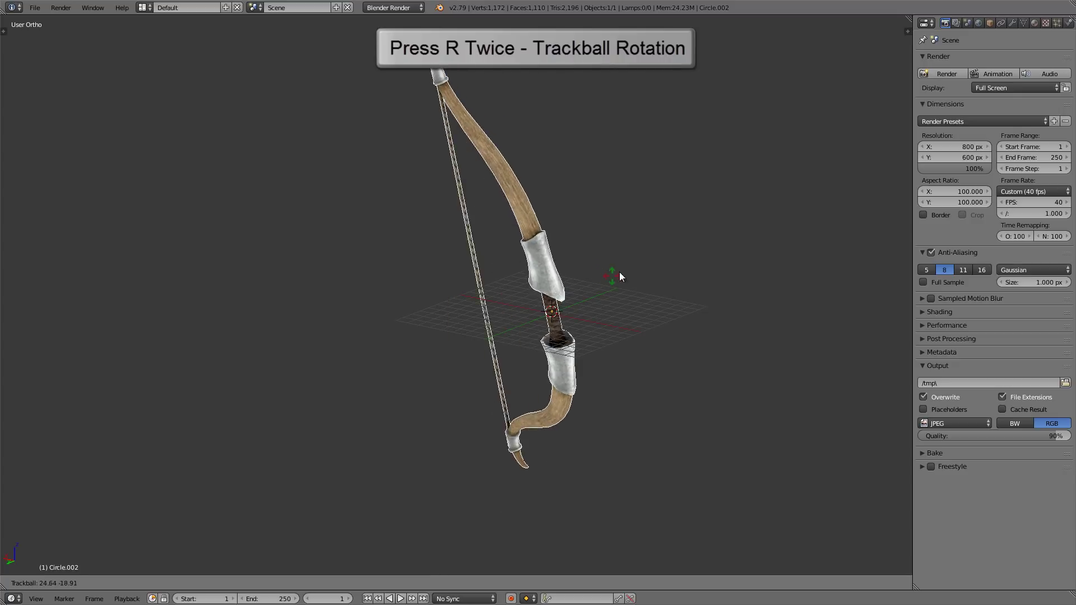
right_click(623, 254)
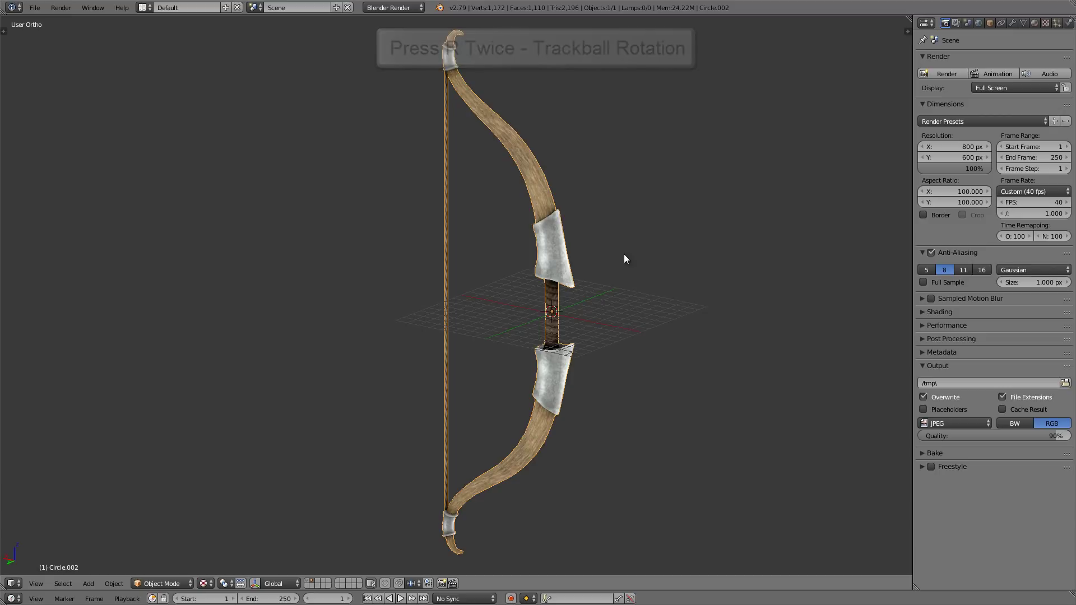
Rotate the bow with snapping, cancel to keep it upright, and switch to wireframe display
key(r)
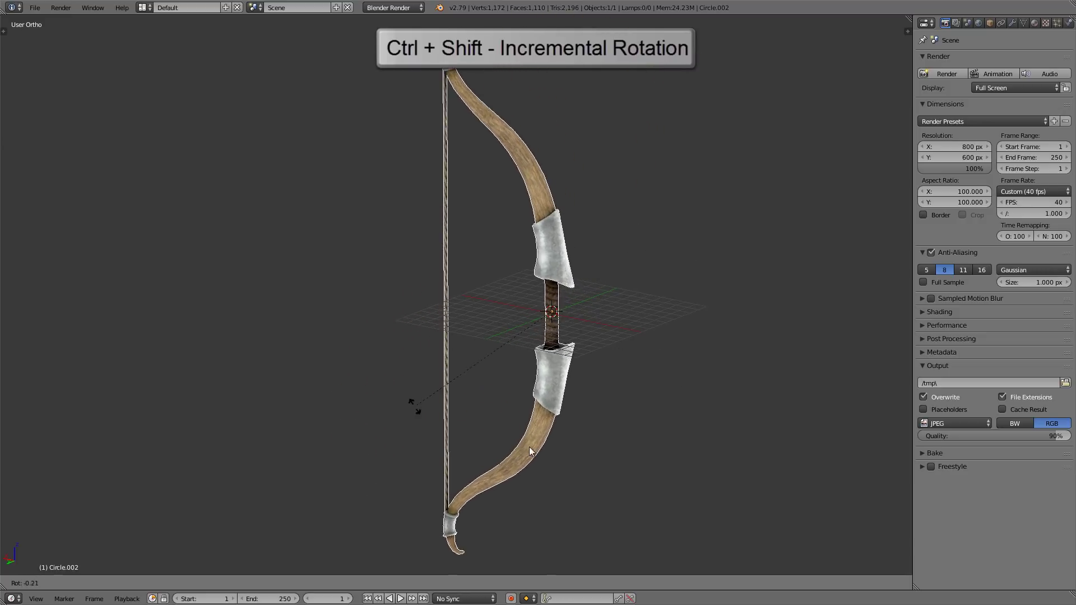
right_click(665, 268)
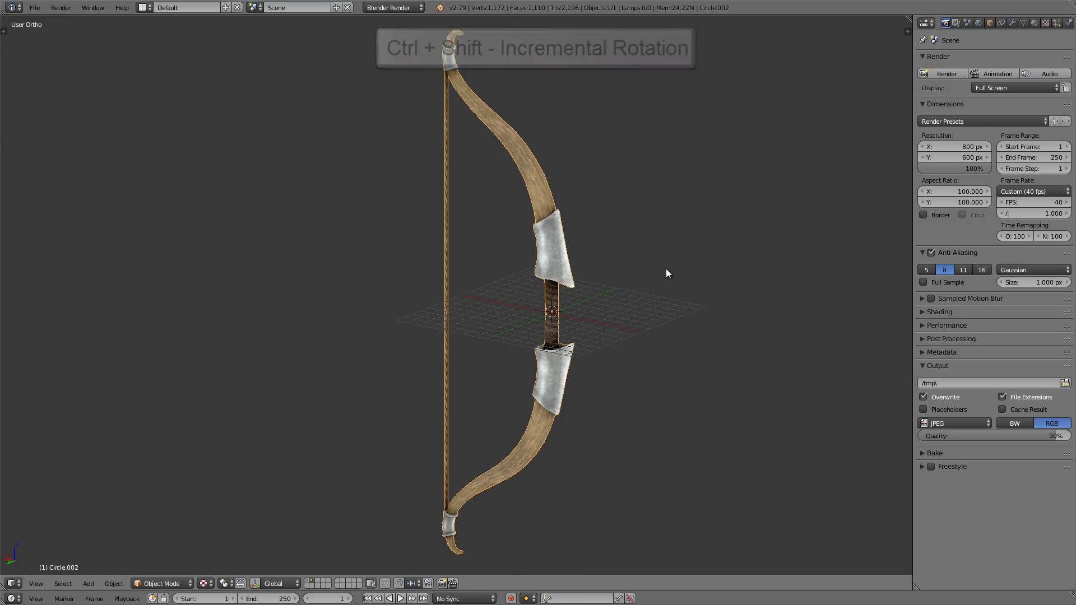
key(z)
scroll(556, 271, up, 6)
Add a Subdivision Surface modifier to the bow with View subdivisions set to 3
scroll(576, 240, up, 2)
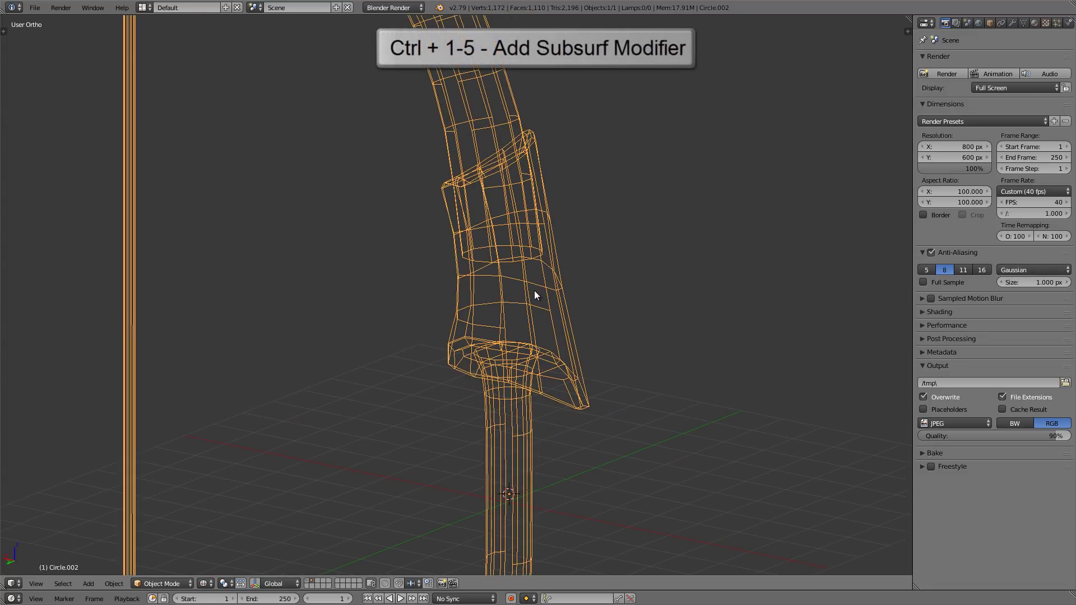
key(ctrl+1)
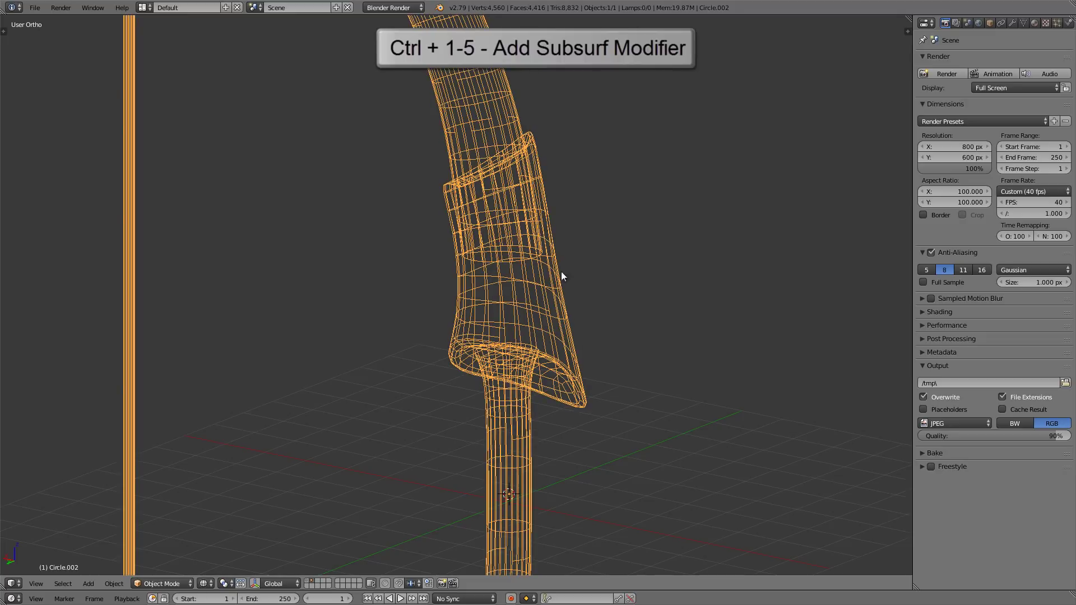
click(1012, 22)
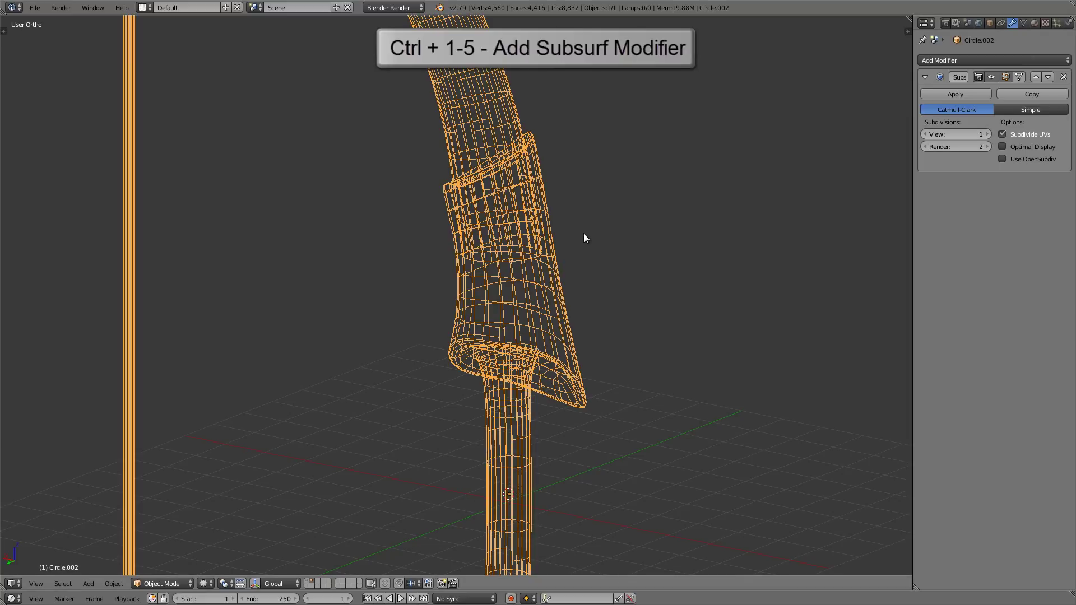
key(ctrl+3)
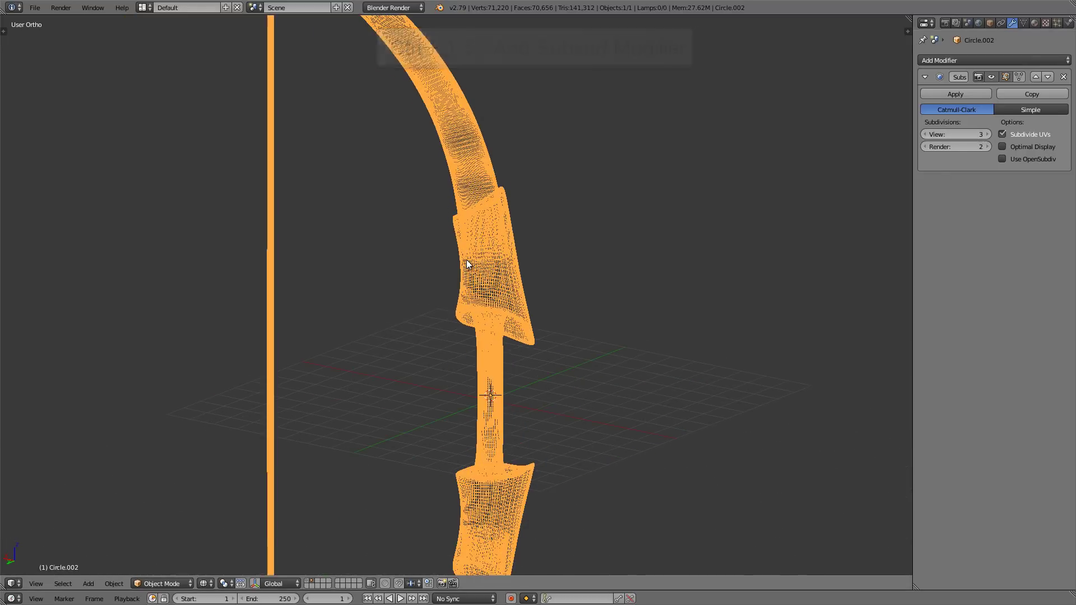
key(shift+r)
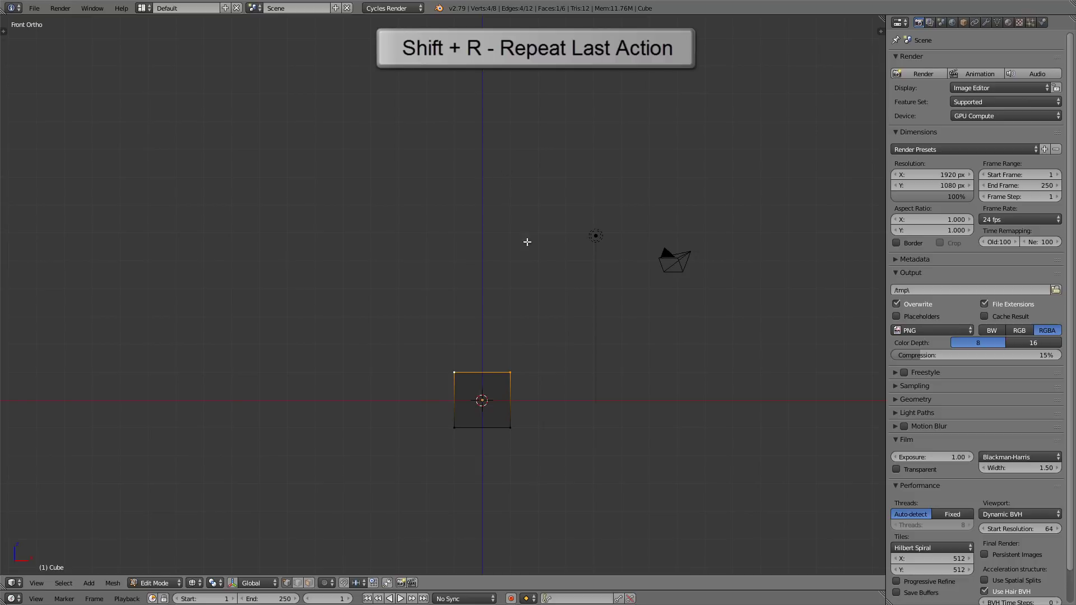
Extrude the cube's top upward, then repeat the extrusion to stack equal segments
key(ctrl+r)
click(572, 367)
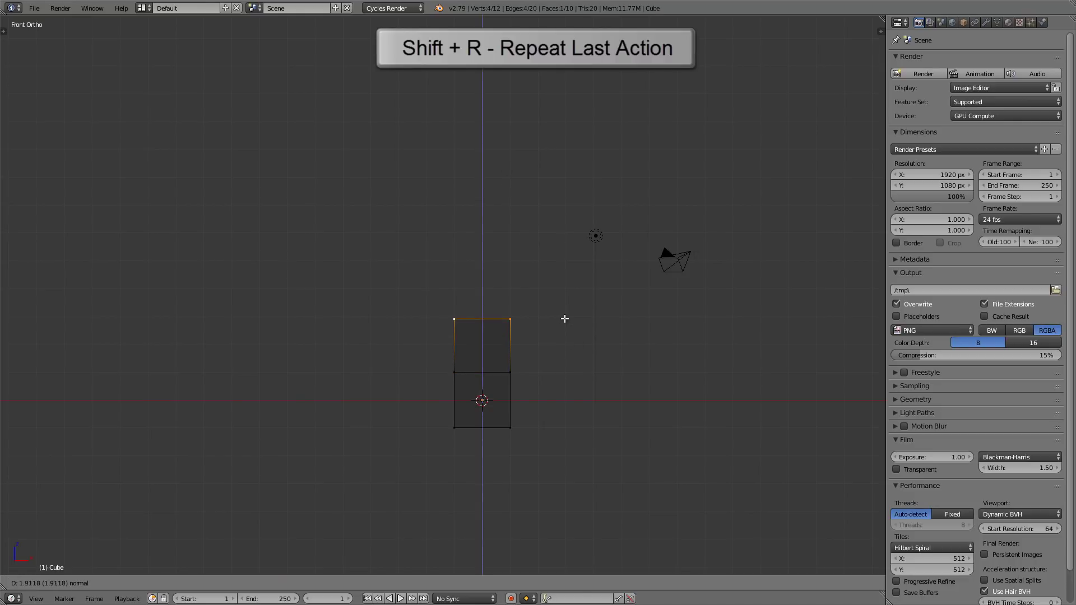
click(564, 318)
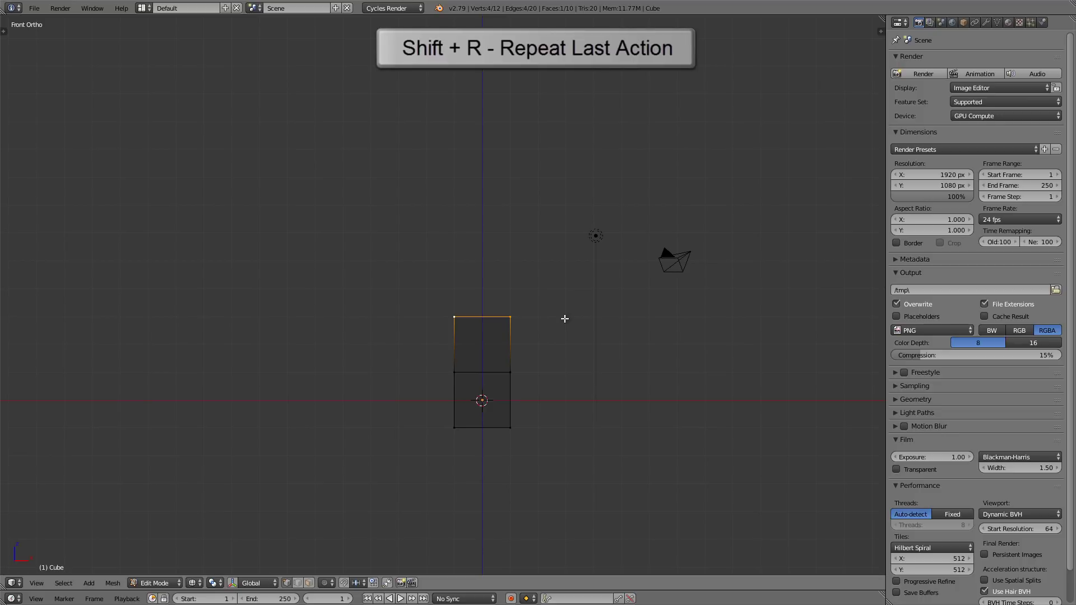
key(shift+r)
key(shift+r)
key(shift+r)
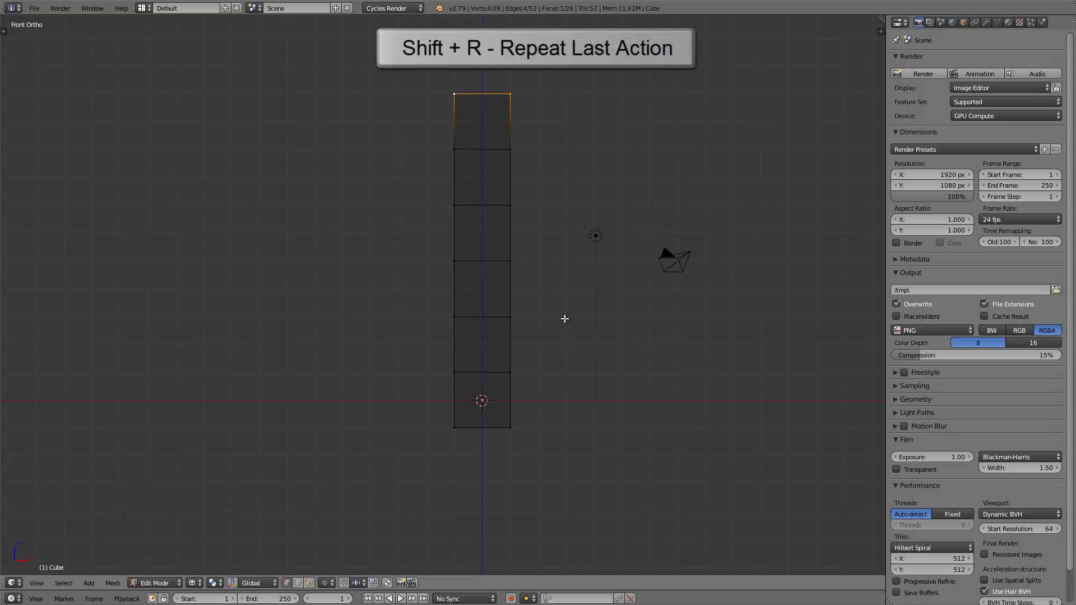
key(shift+r)
middle_drag(538, 223, 558, 263)
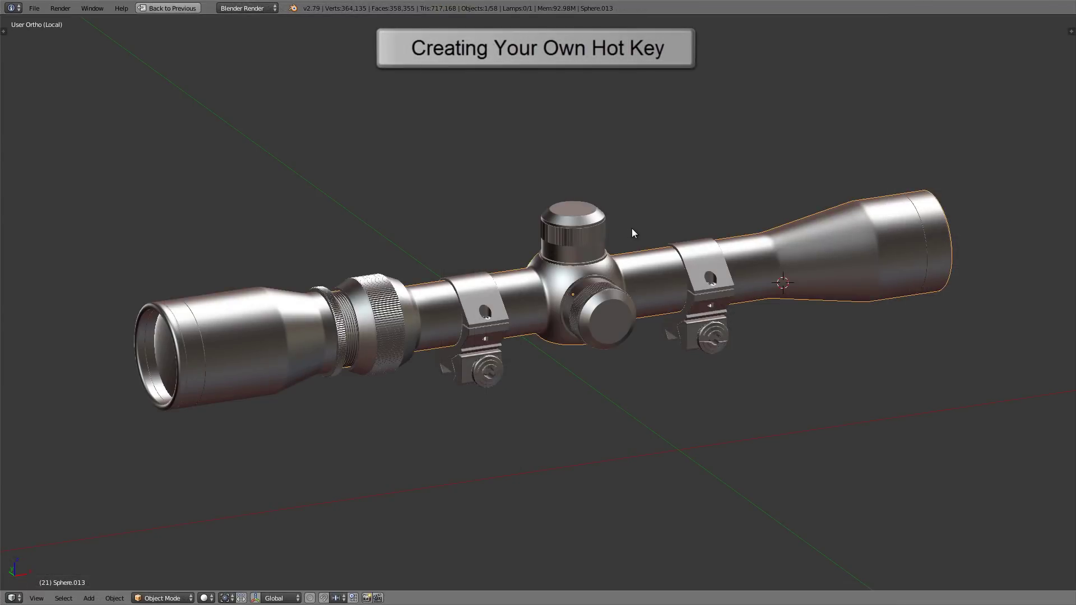
Enter Edit Mode on the scope mesh and zoom in on the selected vertex
scroll(802, 250, up, 4)
scroll(653, 252, up, 4)
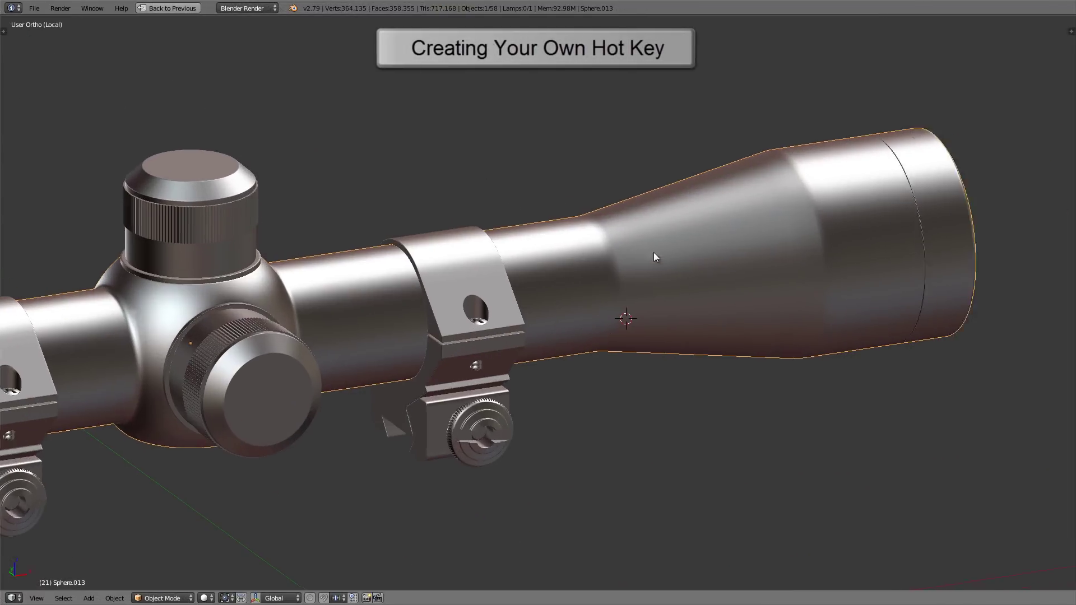
key(Tab)
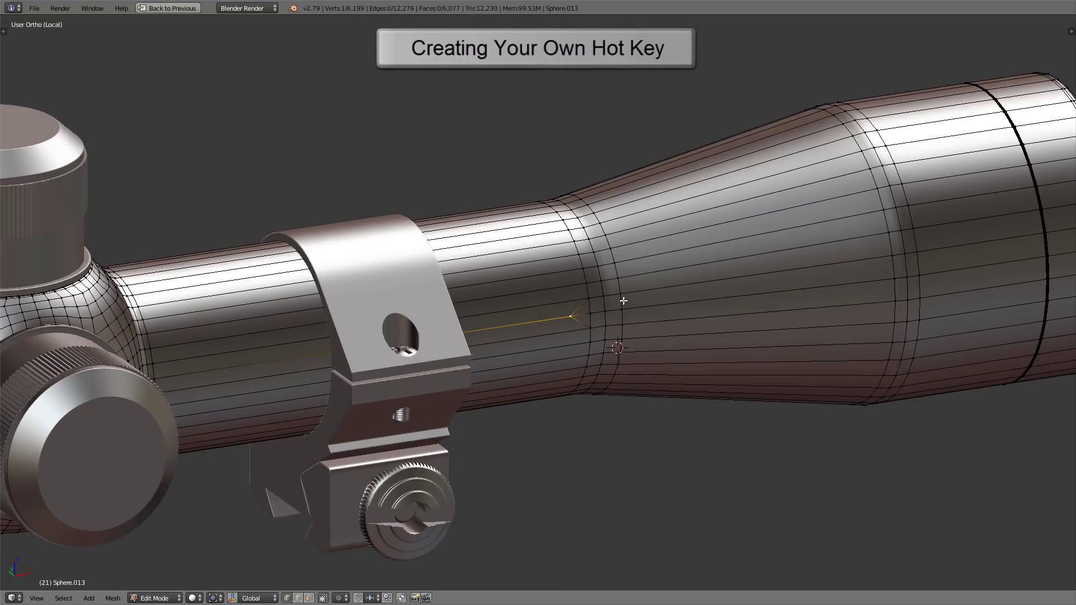
scroll(608, 308, up, 5)
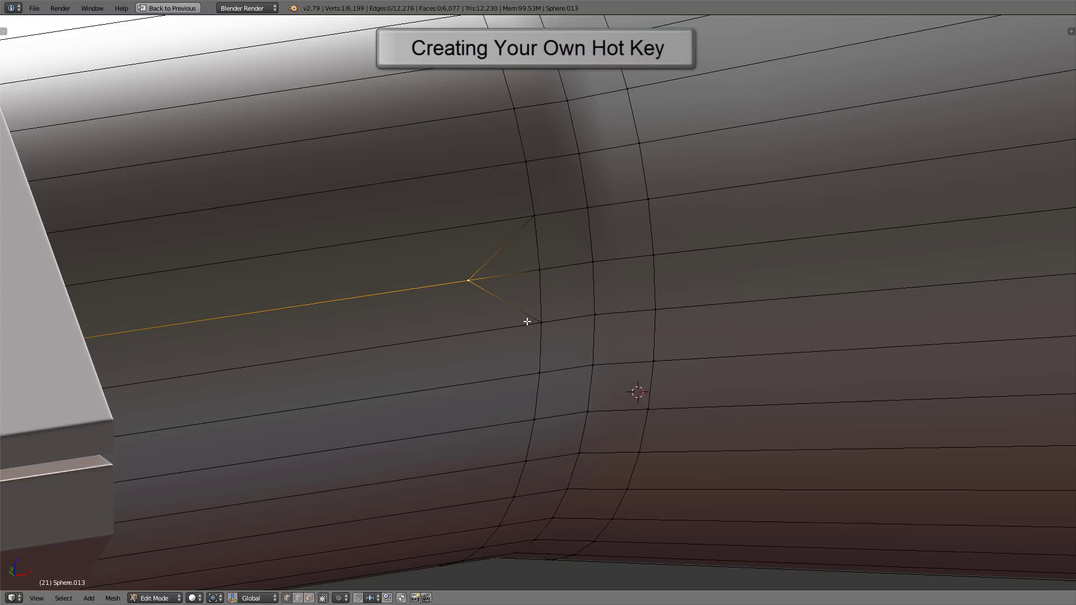
shift+middle_drag(548, 282, 553, 275)
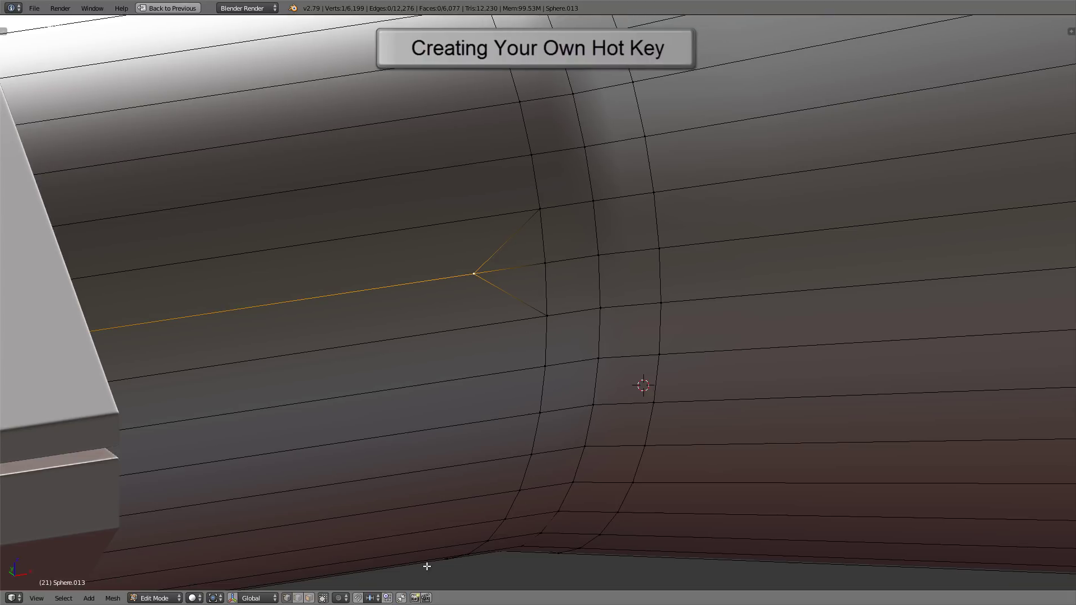
Enable Auto Merge and slide the vertex onto the edge loop, leaving 6,198 vertices
click(402, 599)
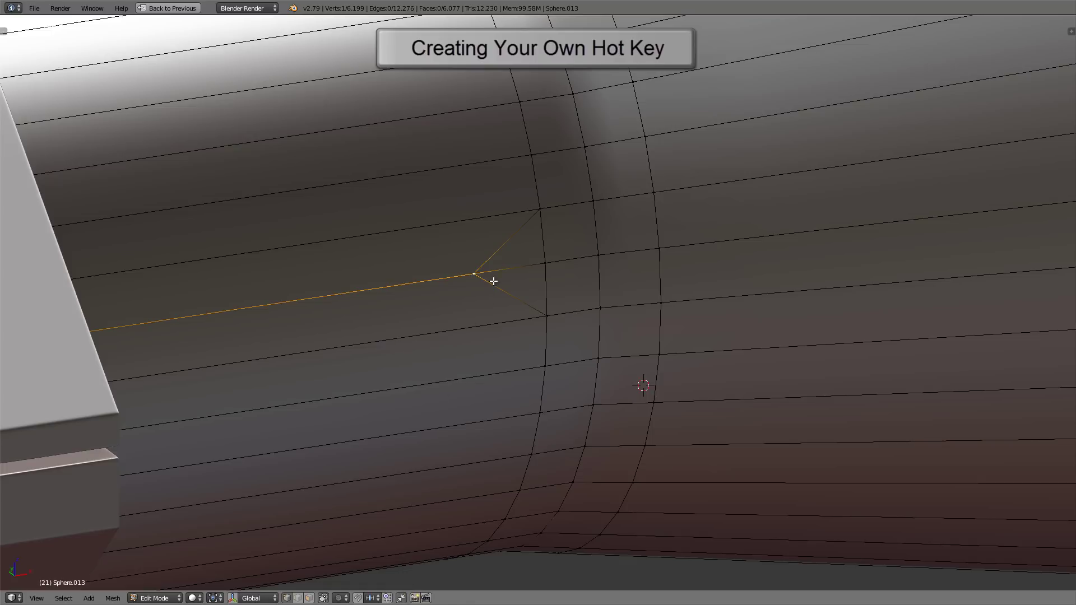
key(shift+v)
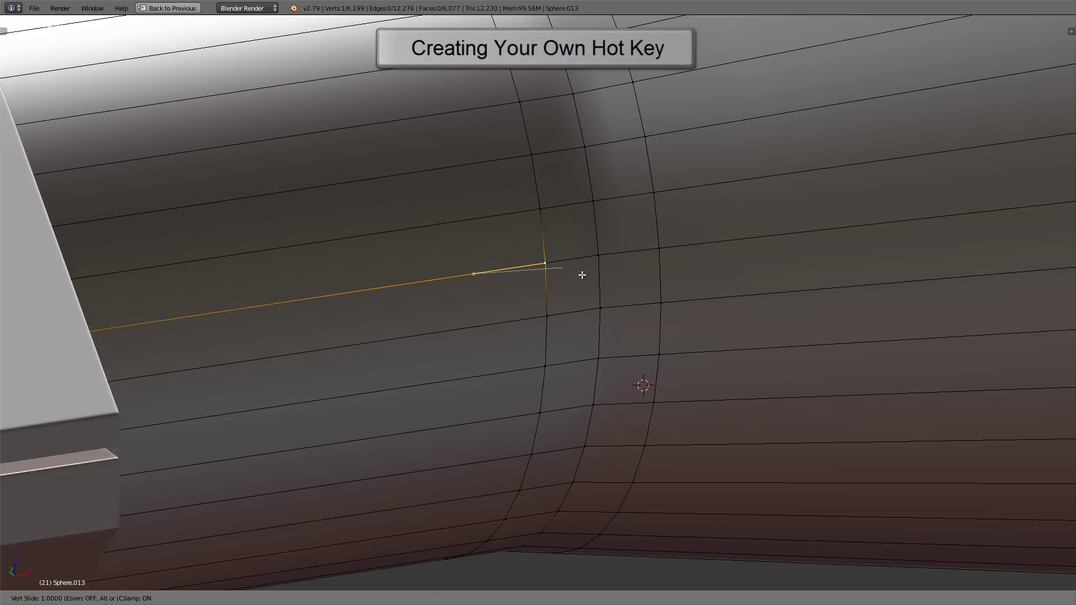
click(582, 275)
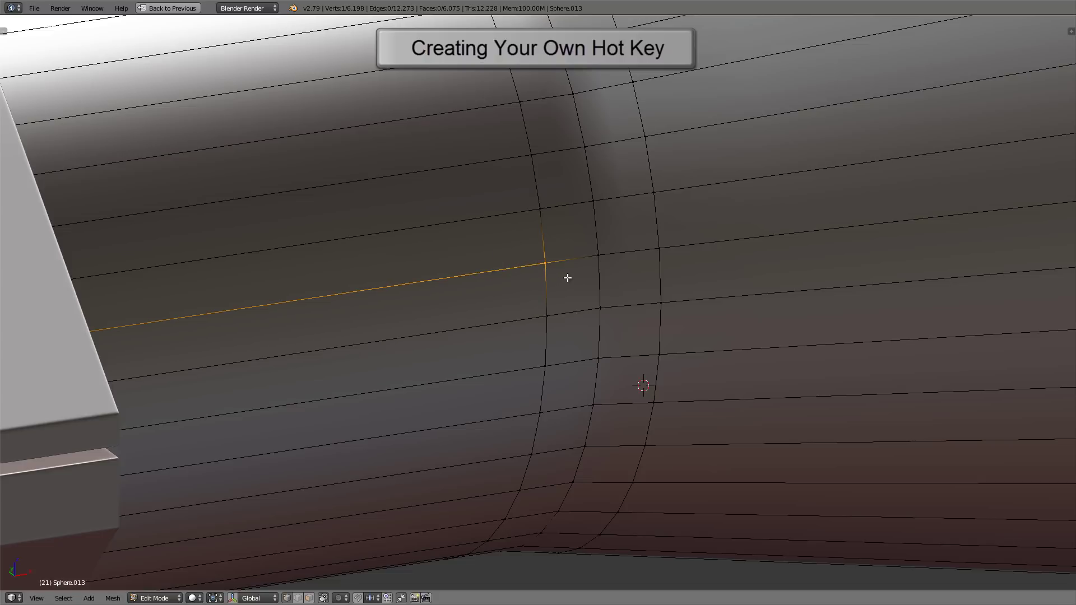
key(g)
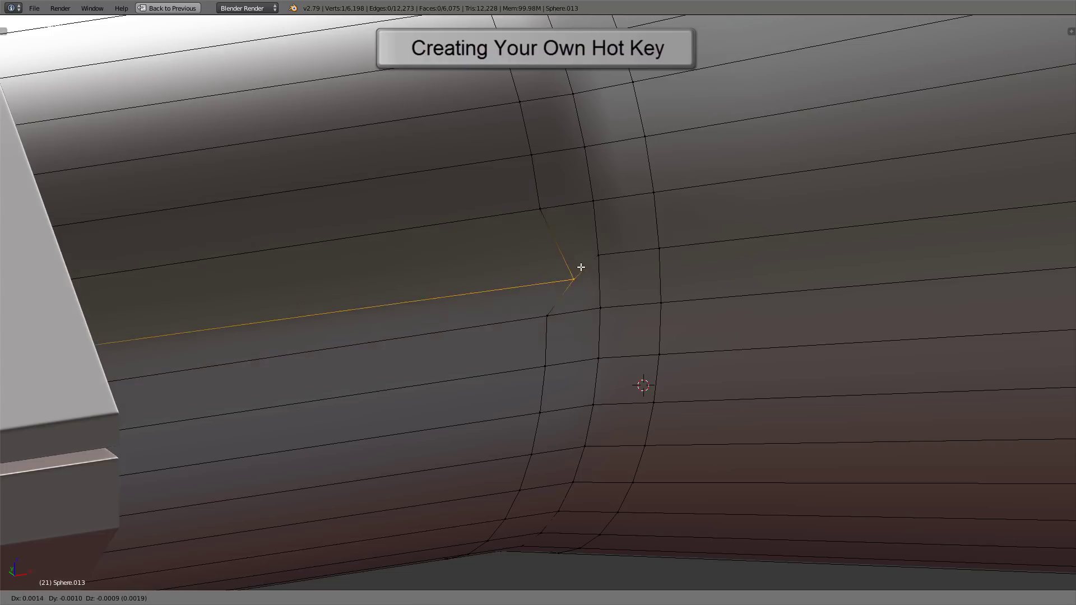
key(Escape)
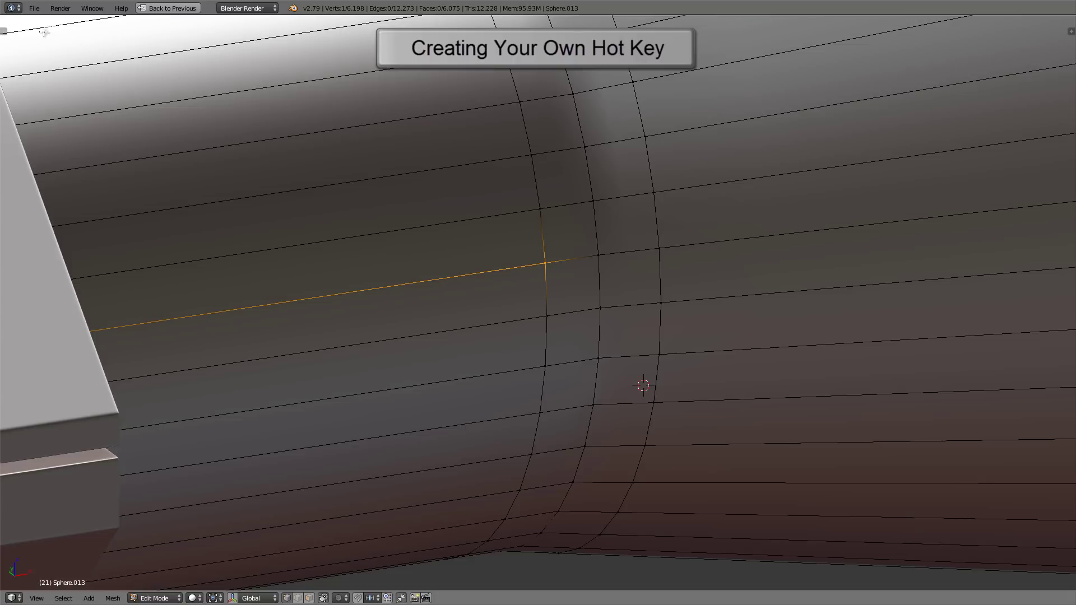
Open User Preferences on the Input tab and expand the 3D View > Mesh keymap
click(34, 9)
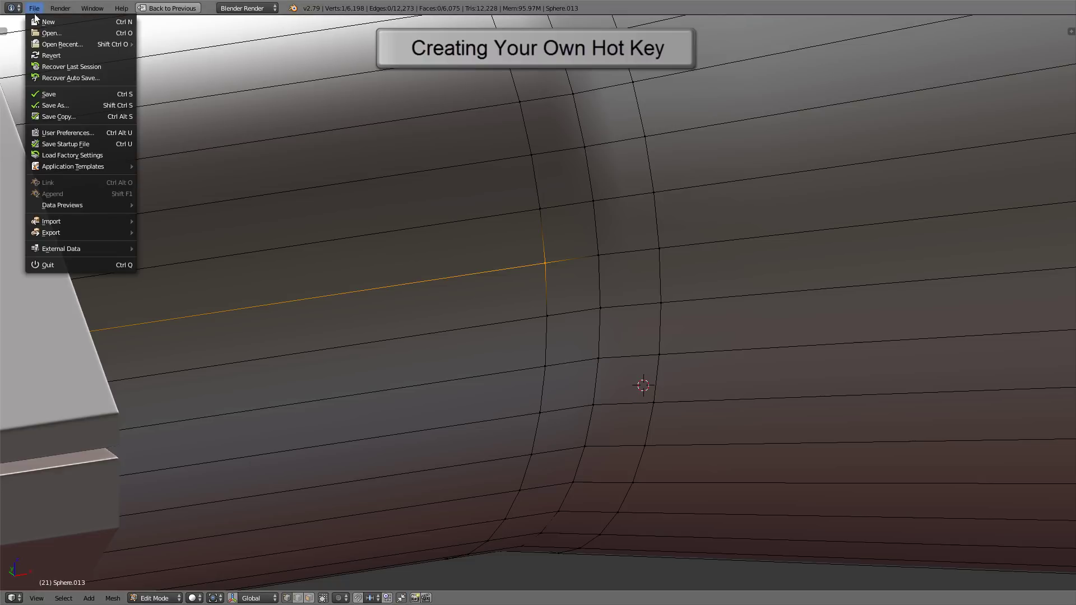
click(90, 129)
click(169, 23)
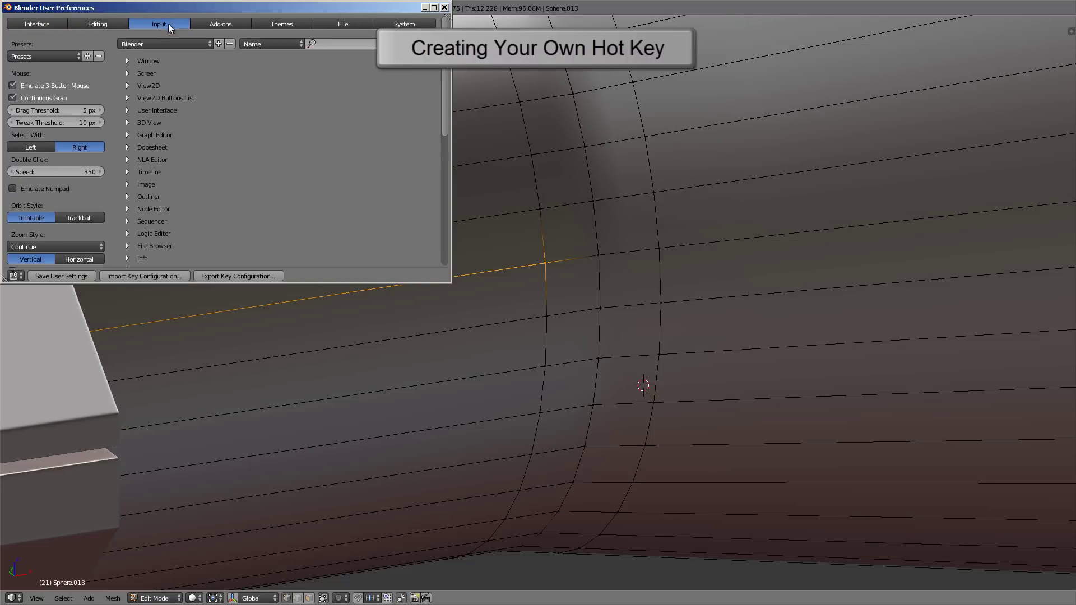
drag(216, 9, 440, 108)
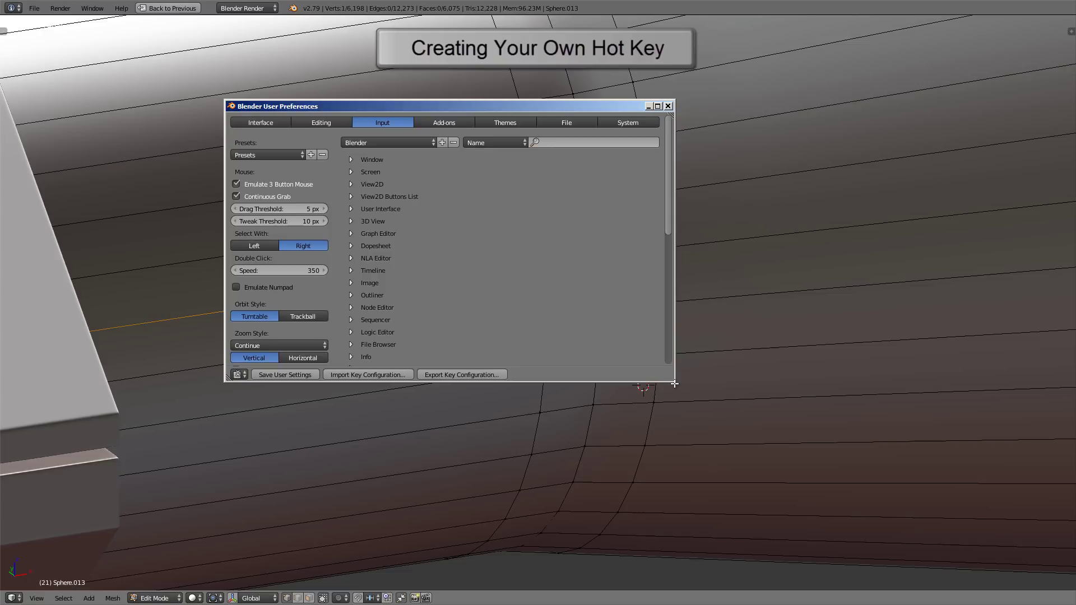
drag(674, 381, 838, 506)
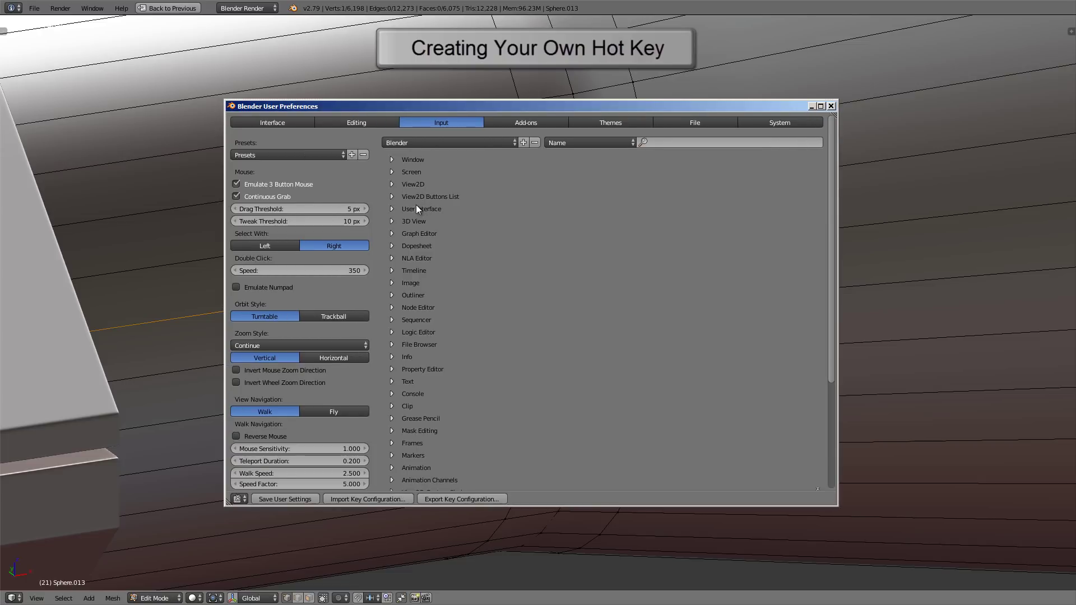
click(392, 223)
click(402, 259)
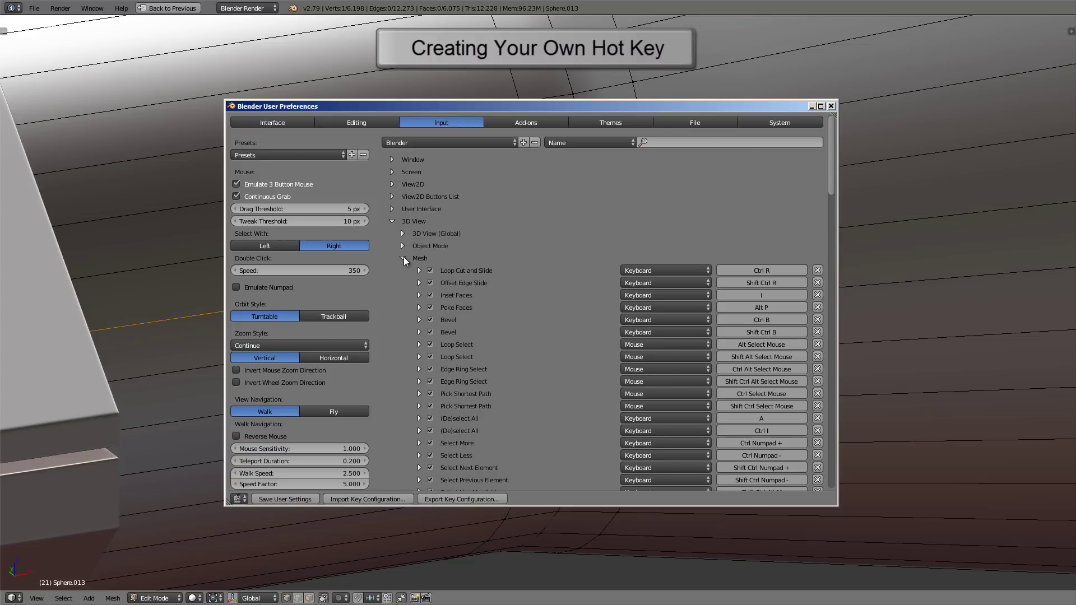
scroll(493, 325, down, 20)
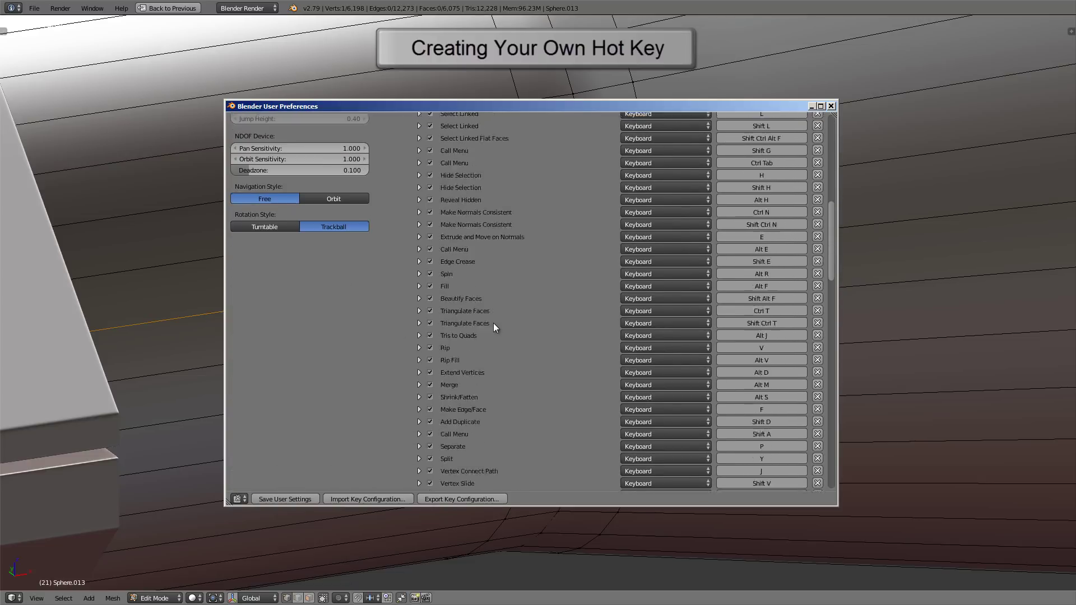
scroll(493, 321, down, 12)
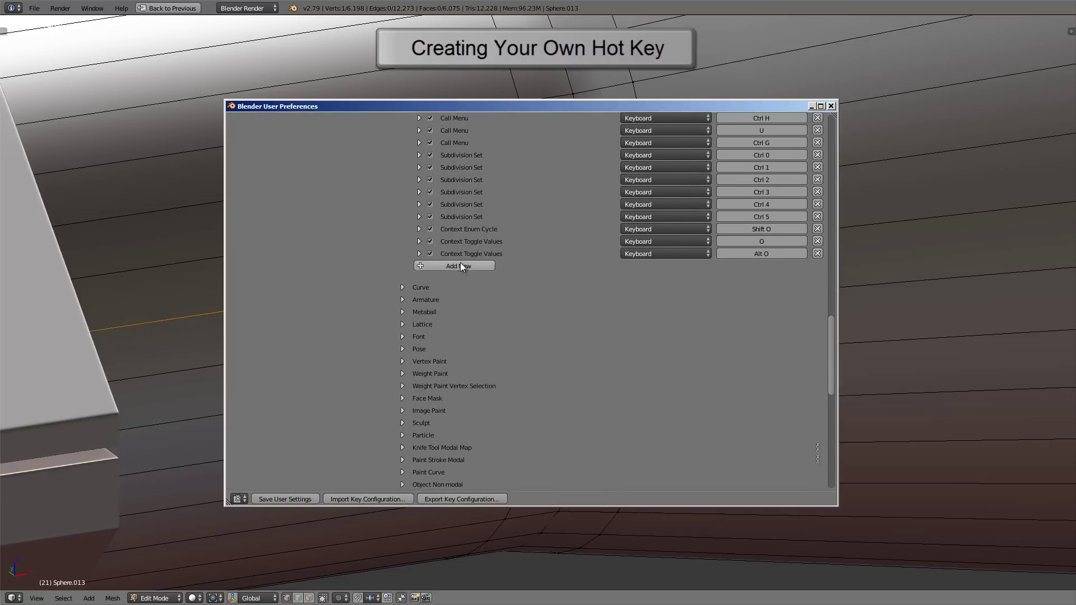
Add a new Mesh keymap entry bound to Shift Ctrl Alt Z
click(462, 267)
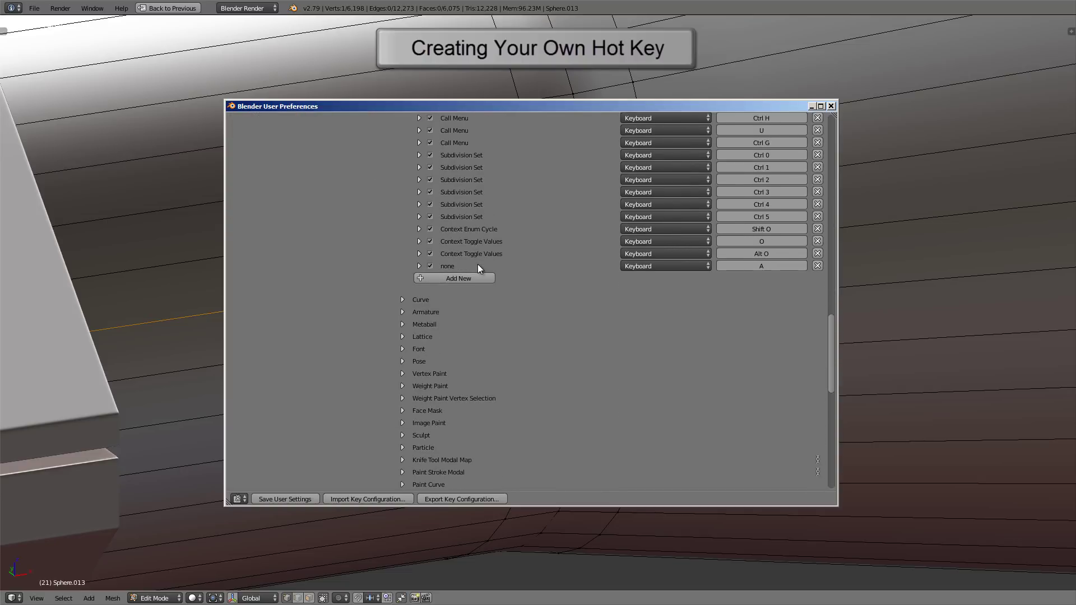
click(419, 266)
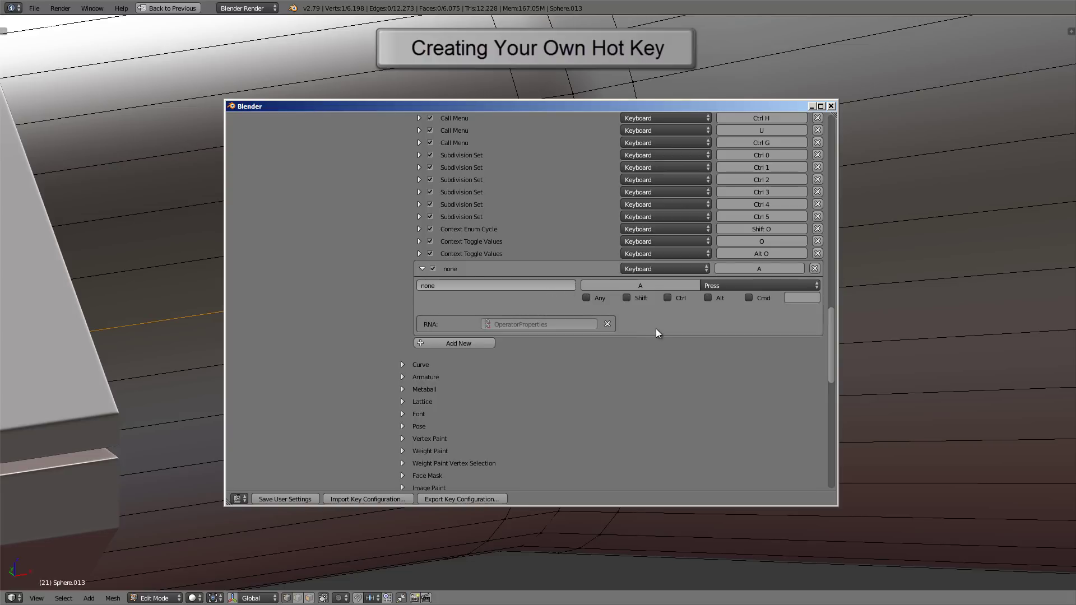
click(627, 297)
click(668, 298)
click(707, 297)
click(651, 286)
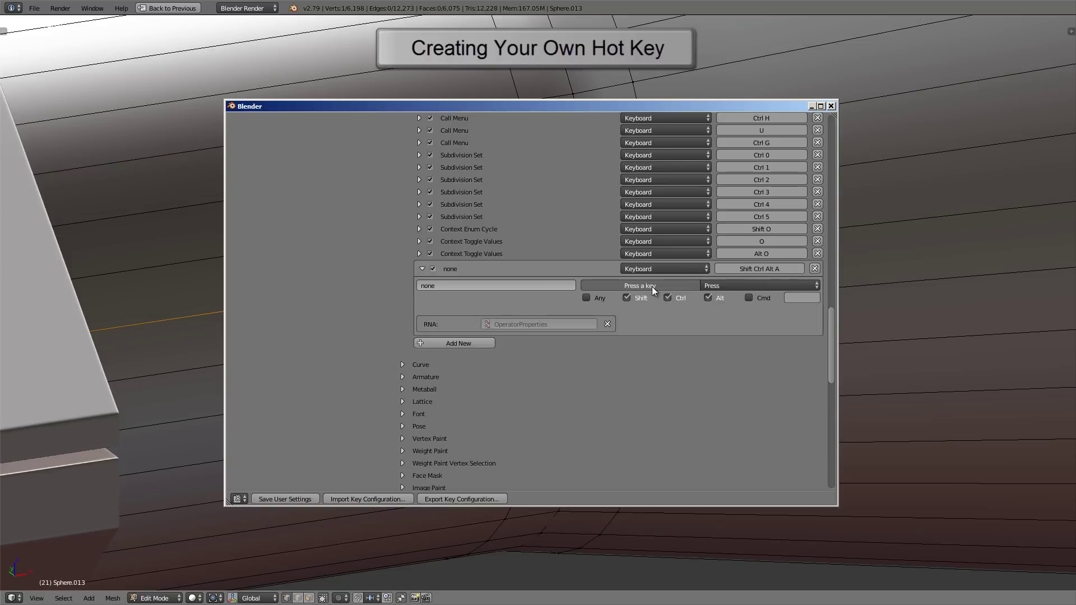
key(z)
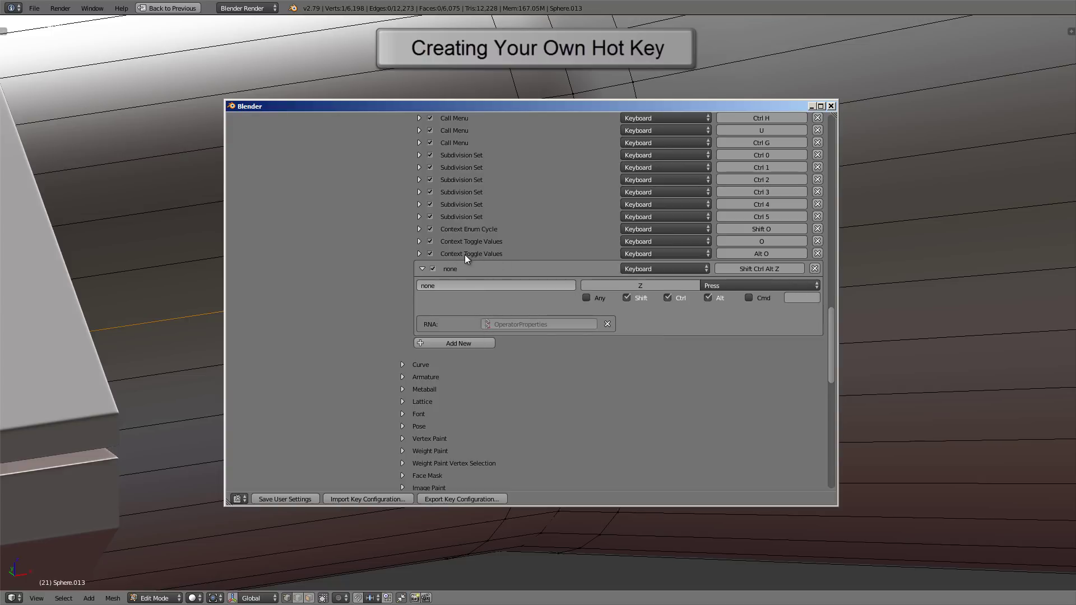
Set the new entry's operator to wm.context_toggle, pasting wm.context_toggle_enum and removing '_enum'
click(419, 255)
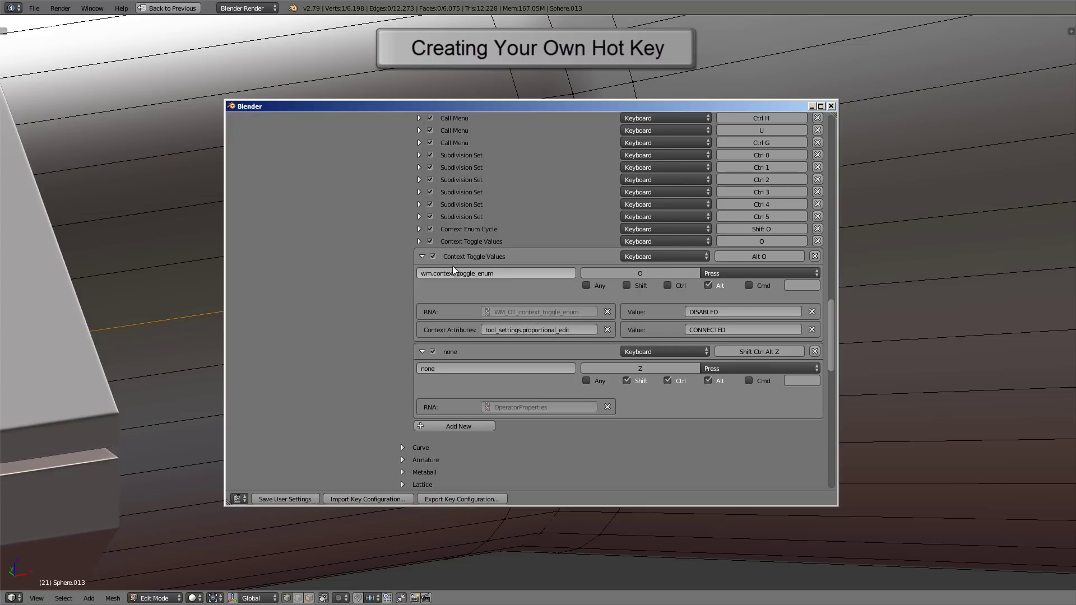
click(423, 256)
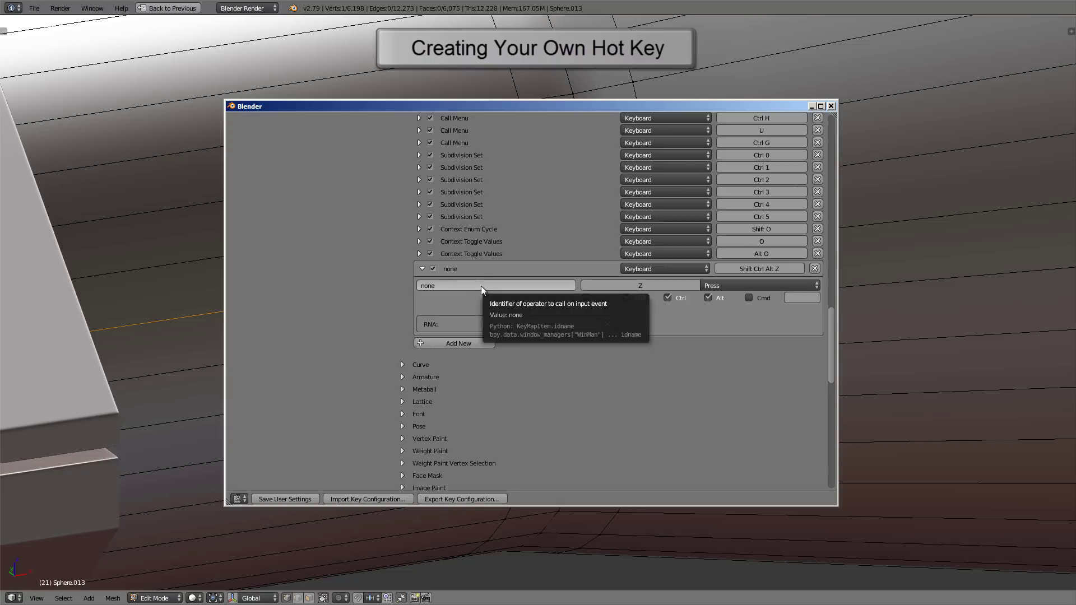
text(wm.context_toggle_enum)
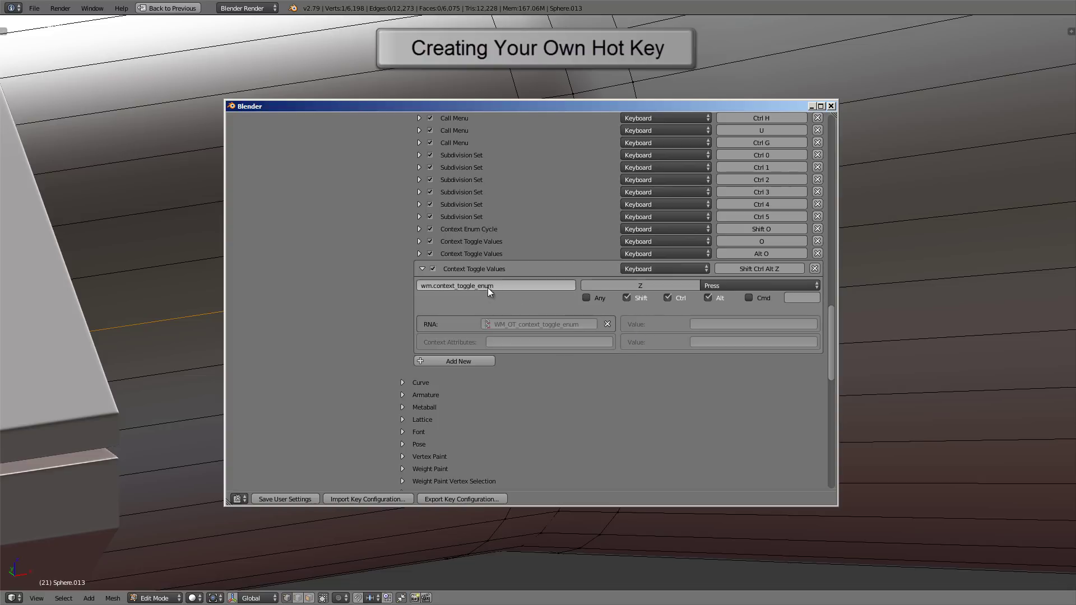
click(506, 287)
key(BackSpace)
key(BackSpace)
key(BackSpace)
key(BackSpace)
key(Return)
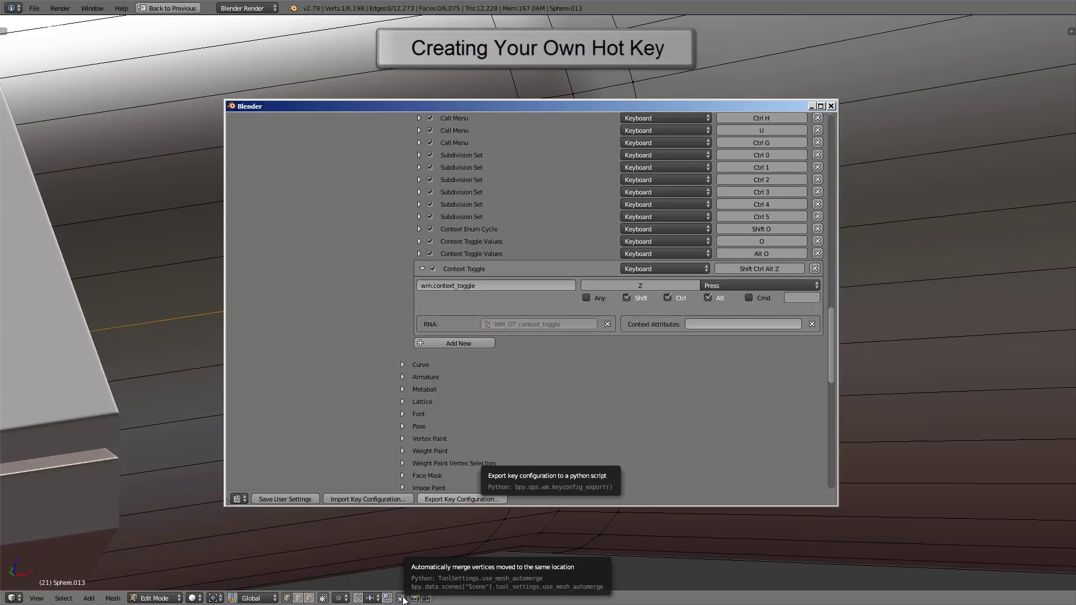
Set the entry's context attribute to tool_settings.use_mesh_automerge and close User Preferences
right_click(402, 598)
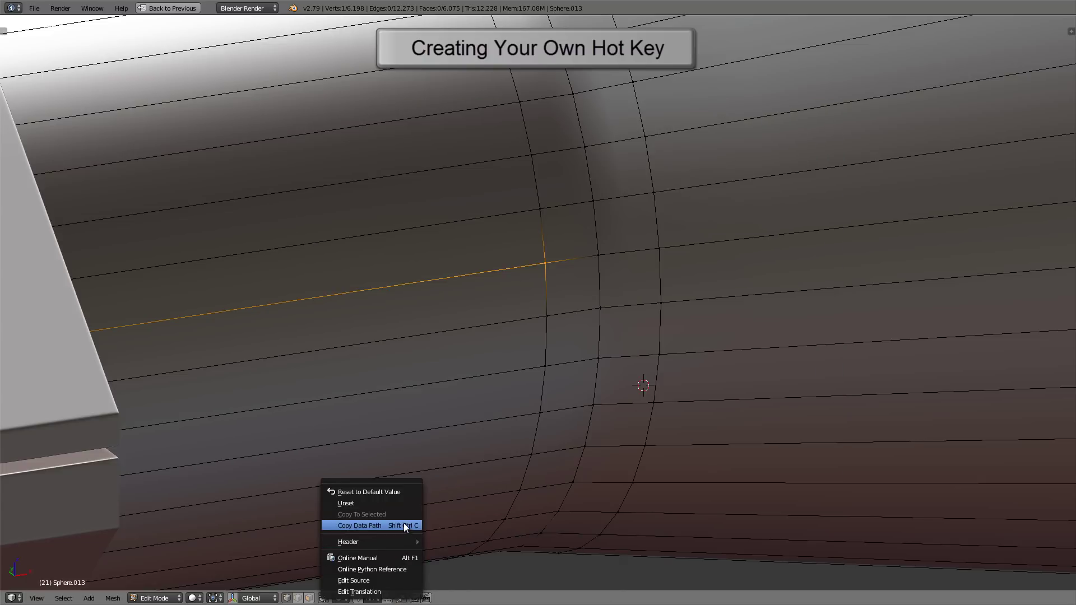
click(403, 525)
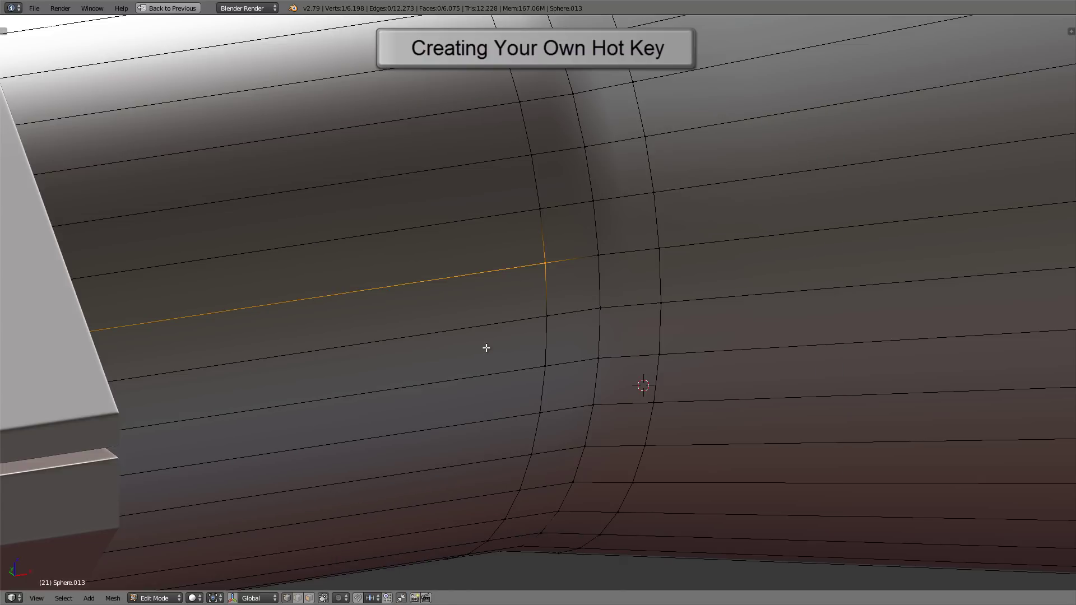
key(alt+Tab)
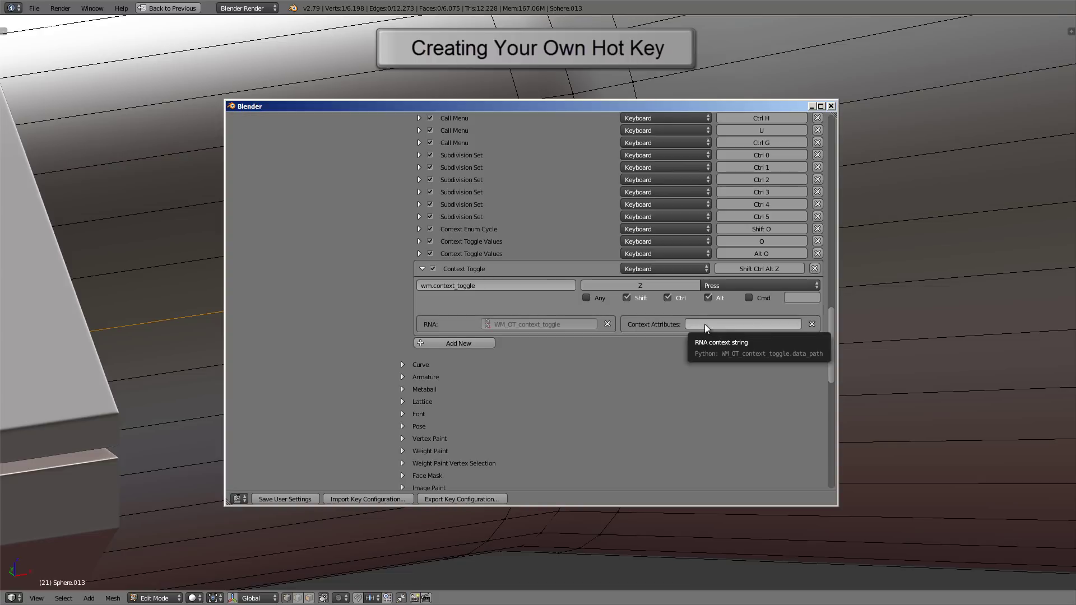
key(ctrl+v)
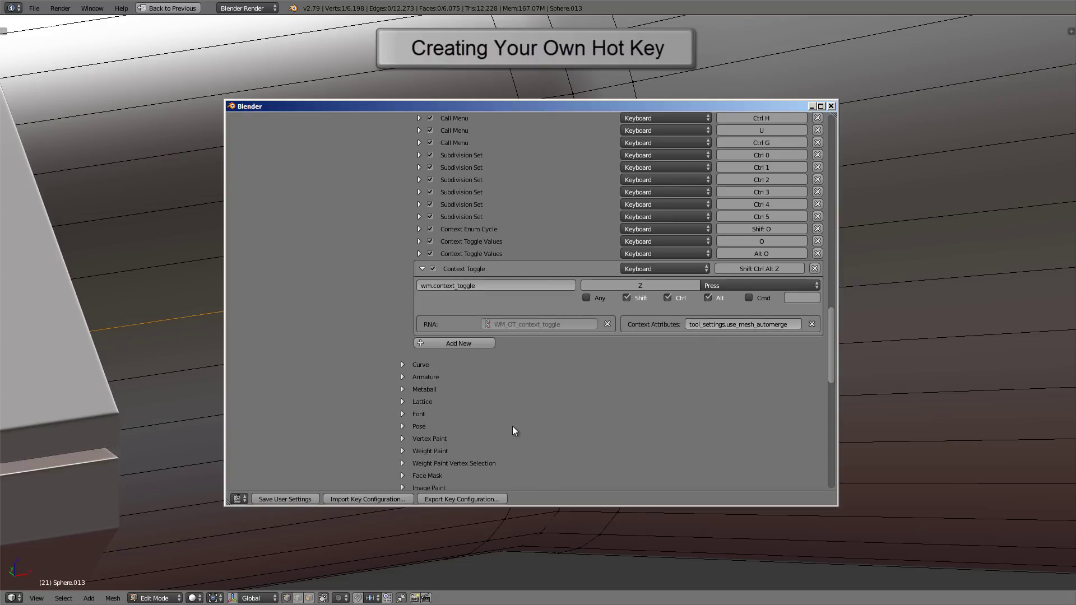
click(277, 498)
click(831, 106)
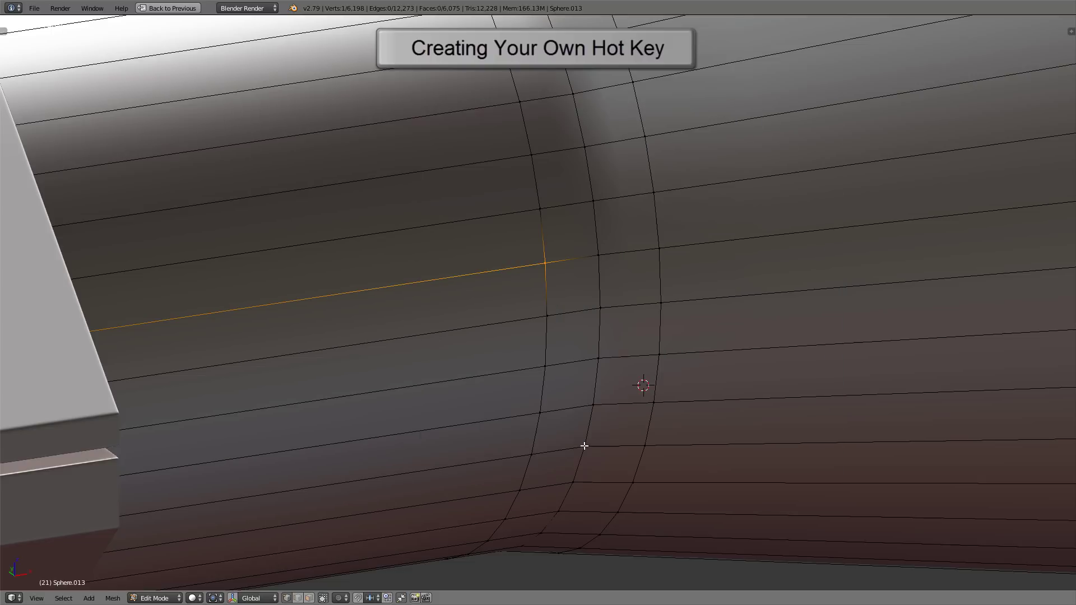